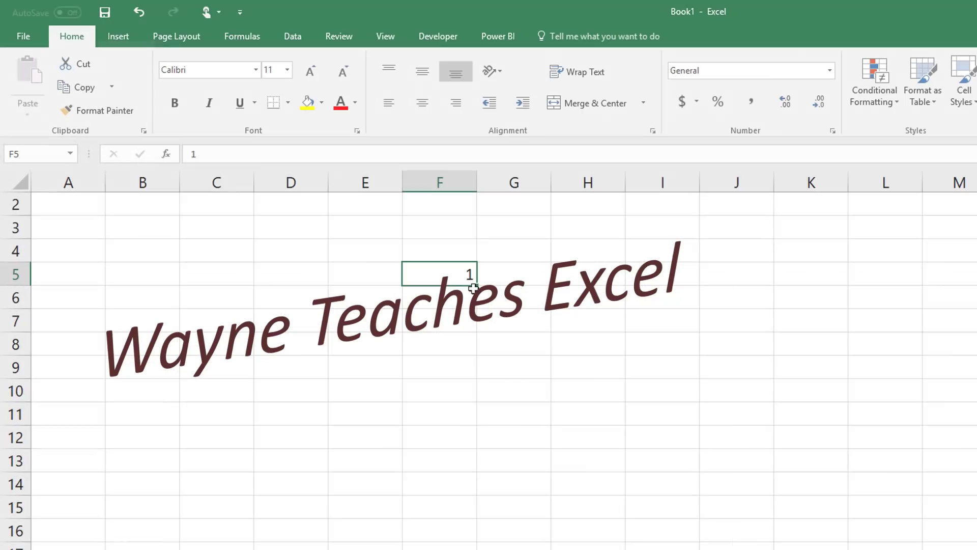
Step: Extend the 1 in F5 down to F12 as a series, then clear F5:F12
left_click_drag(477, 285, 475, 447)
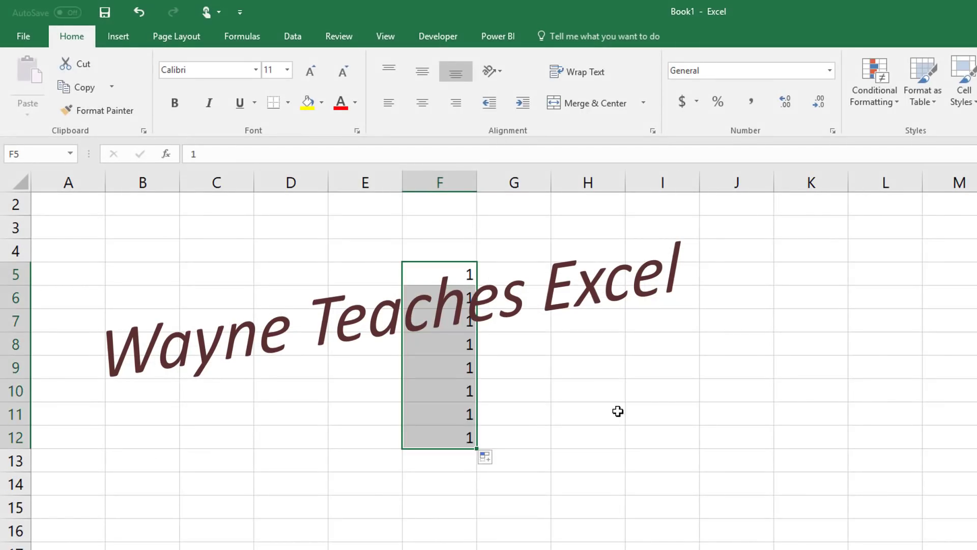
left_click(437, 264)
left_click_drag(477, 309, 476, 447)
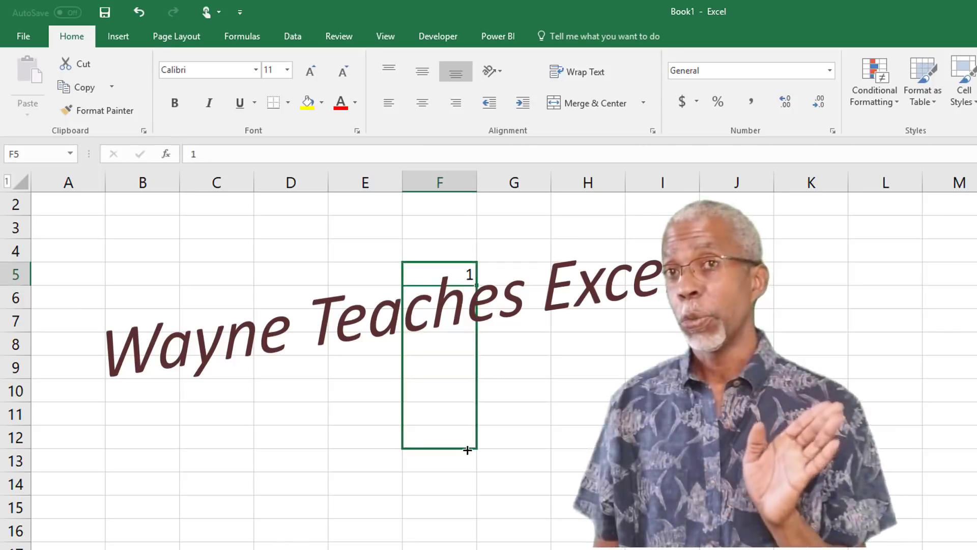
key("Delete")
Step: Enter A in F5, copy it down column F to F12, then clear it
left_click(430, 279)
type("A")
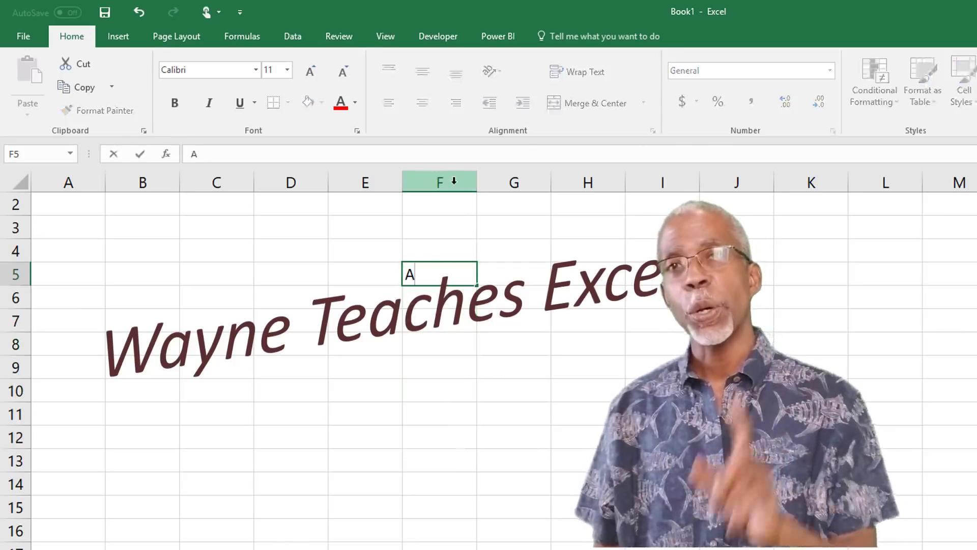
key("ctrl+Return")
left_click_drag(475, 285, 475, 466)
key("ctrl+z")
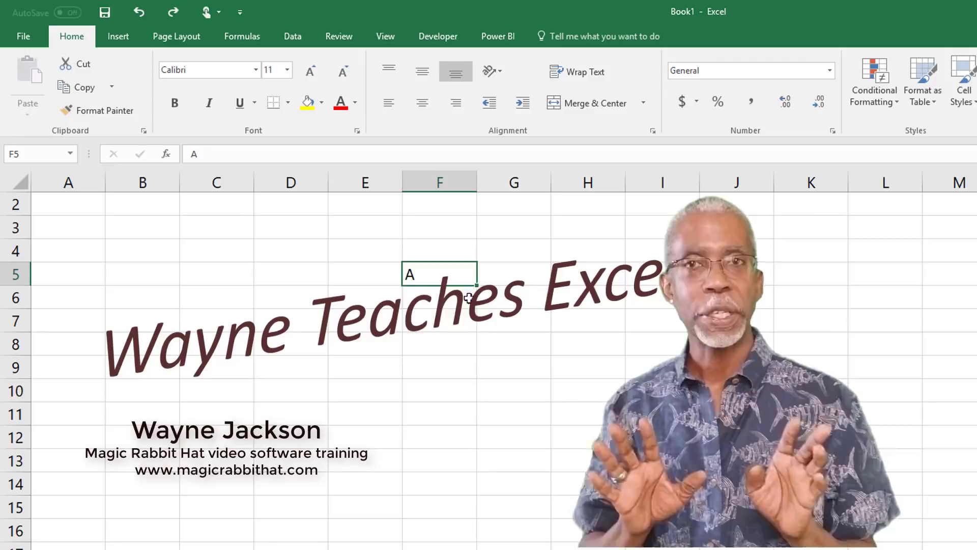
left_click_drag(477, 286, 476, 445)
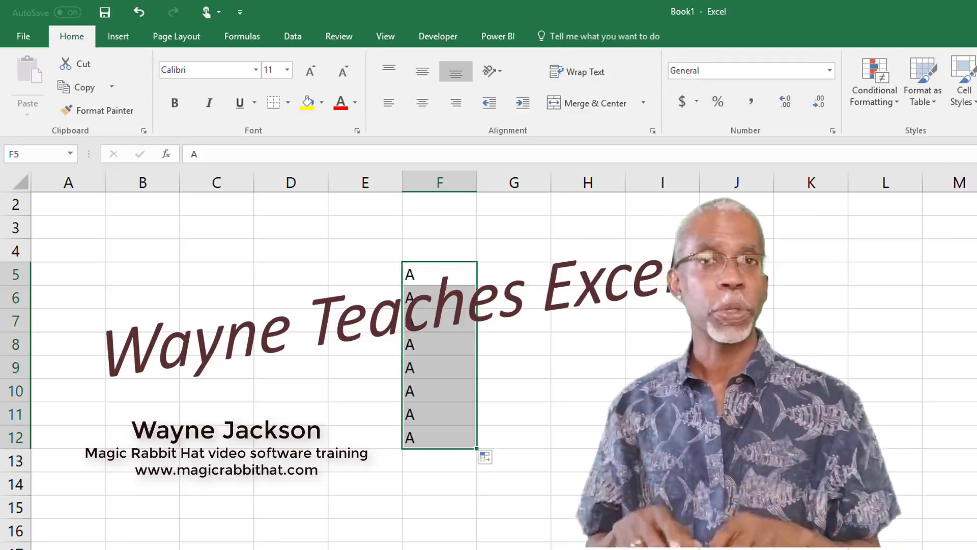
key("Delete")
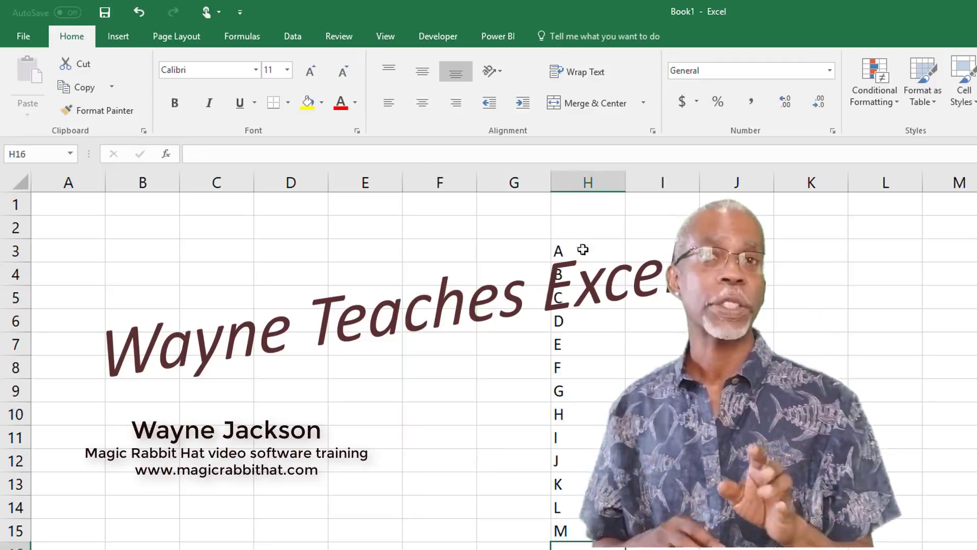
Step: Add the A–M letters from column H as a custom list via Options > Advanced
left_click_drag(582, 251, 580, 532)
left_click(23, 36)
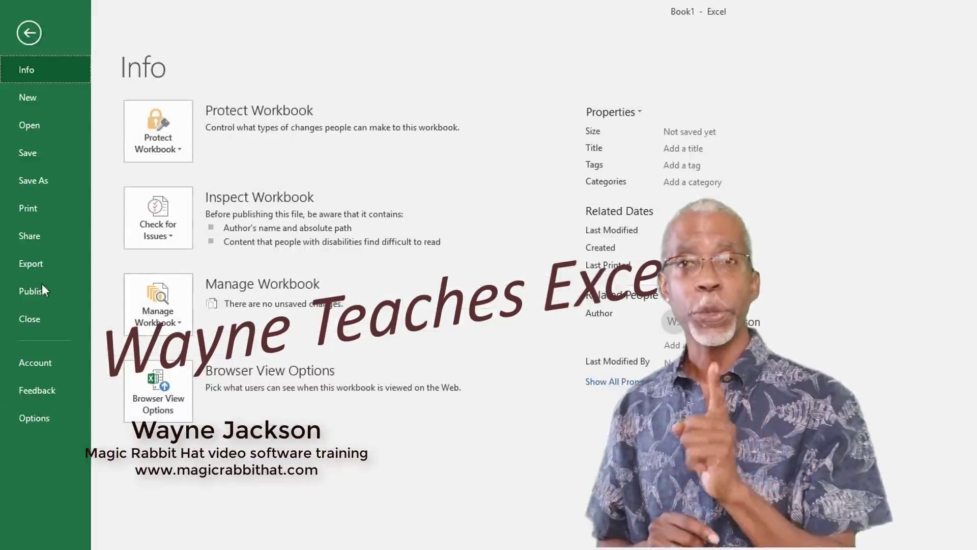
left_click(31, 417)
left_click(337, 390)
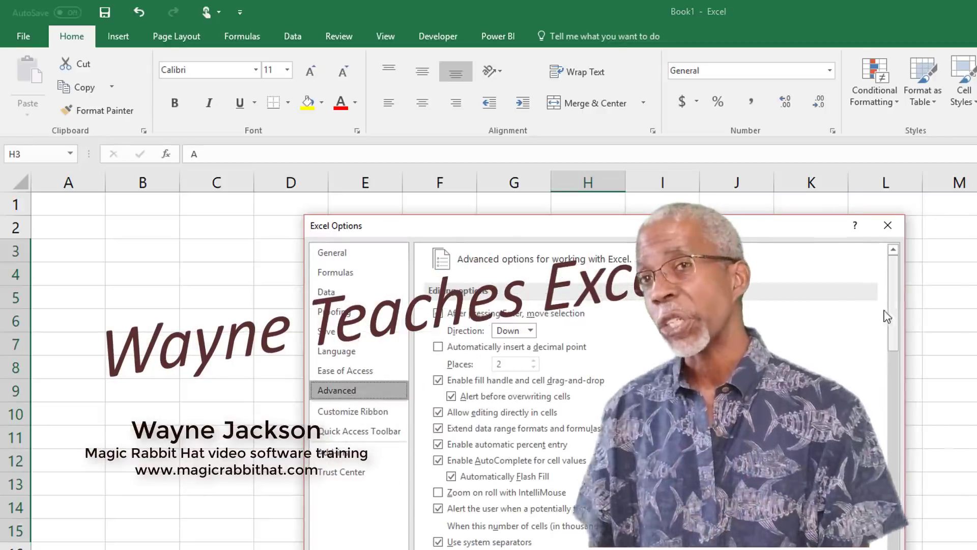
scroll(893, 306, "down", 5)
scroll(893, 305, "down", 5)
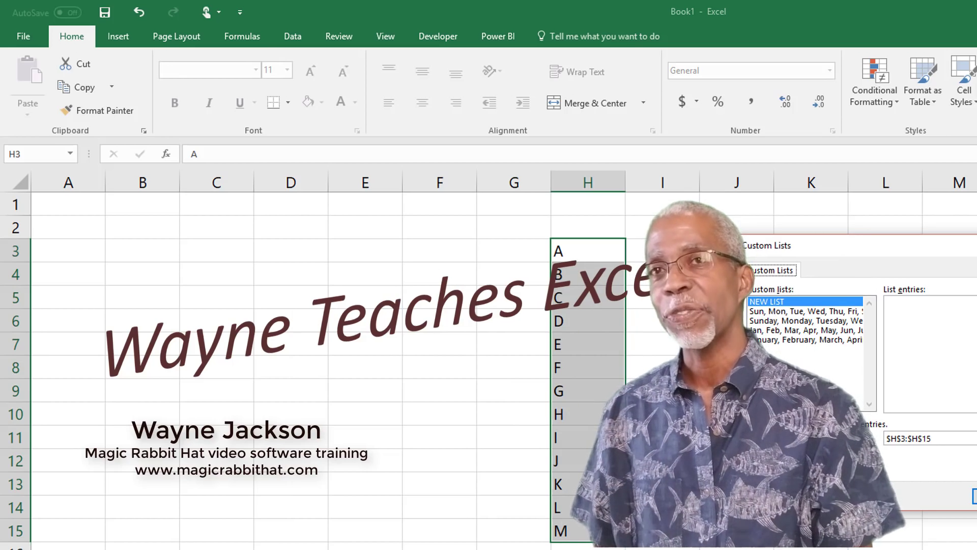
key("alt+m")
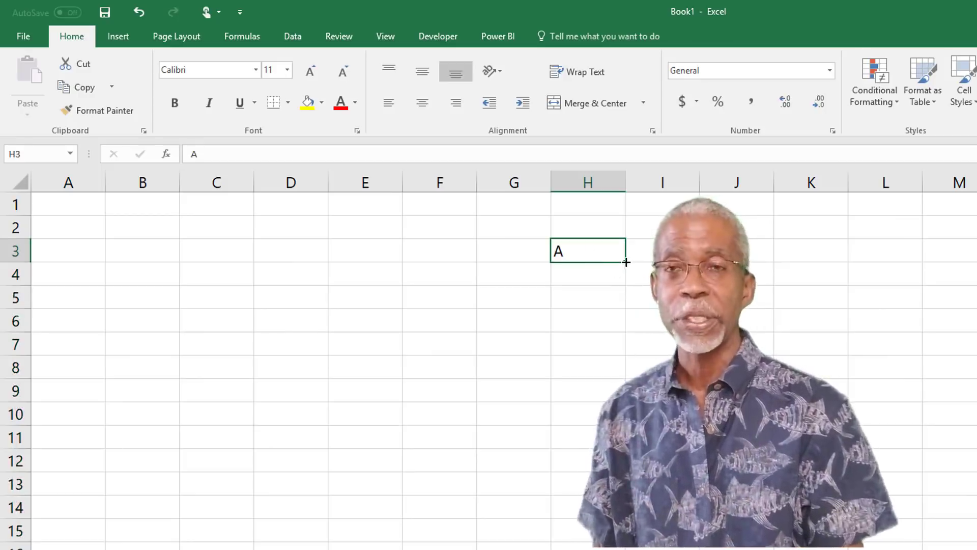
Step: Fill letters from H3 down to H13, then try A in E4 and clear E4:E8
left_click_drag(626, 262, 626, 486)
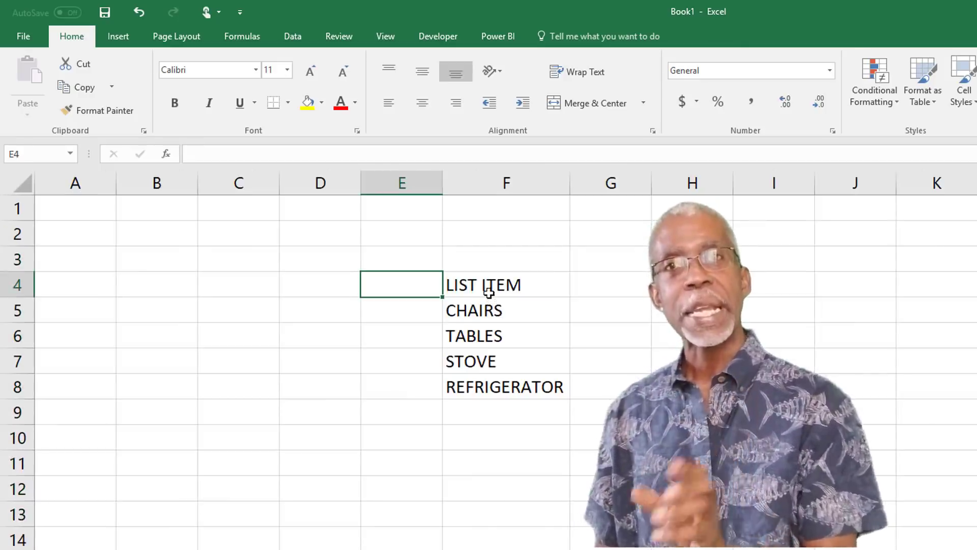
type("A")
key("Return")
mouse_move(382, 280)
left_mouse_down()
mouse_move(446, 362)
mouse_move(443, 399)
left_mouse_up()
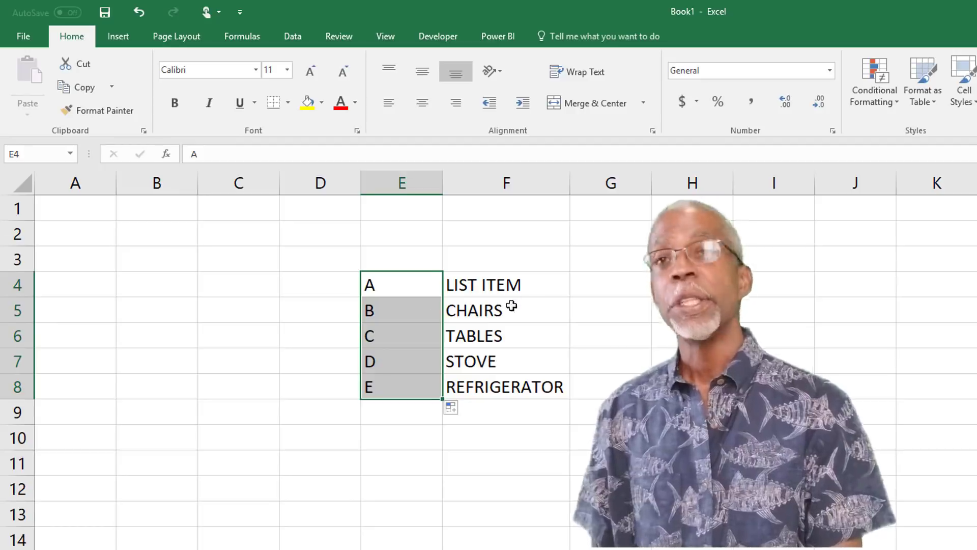
key("Delete")
Step: Enter C in E4 and fill letters C through G down to E8
left_click(414, 290)
type("C")
key("Return")
left_click(399, 285)
left_click_drag(442, 296, 443, 399)
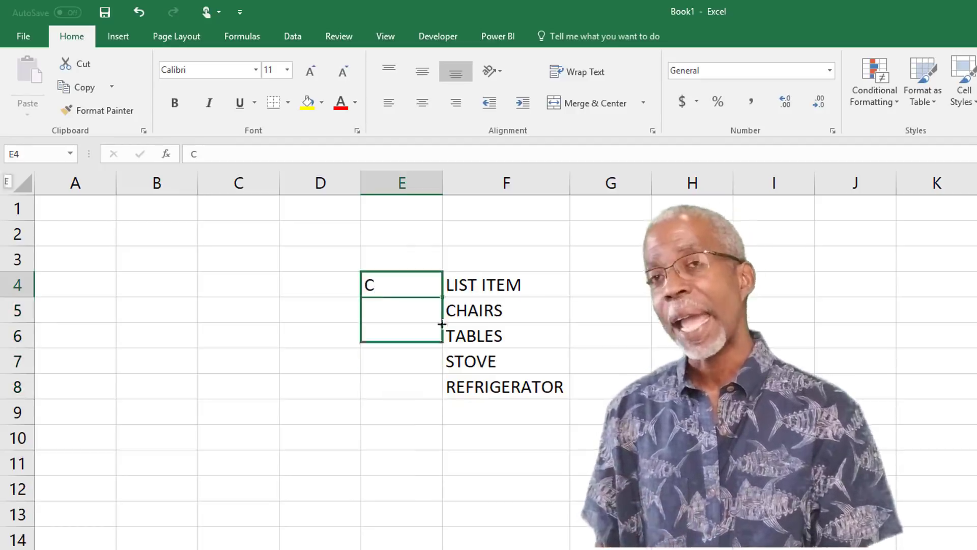
Step: Return to File > Options at the Advanced settings and scroll down
left_click(24, 36)
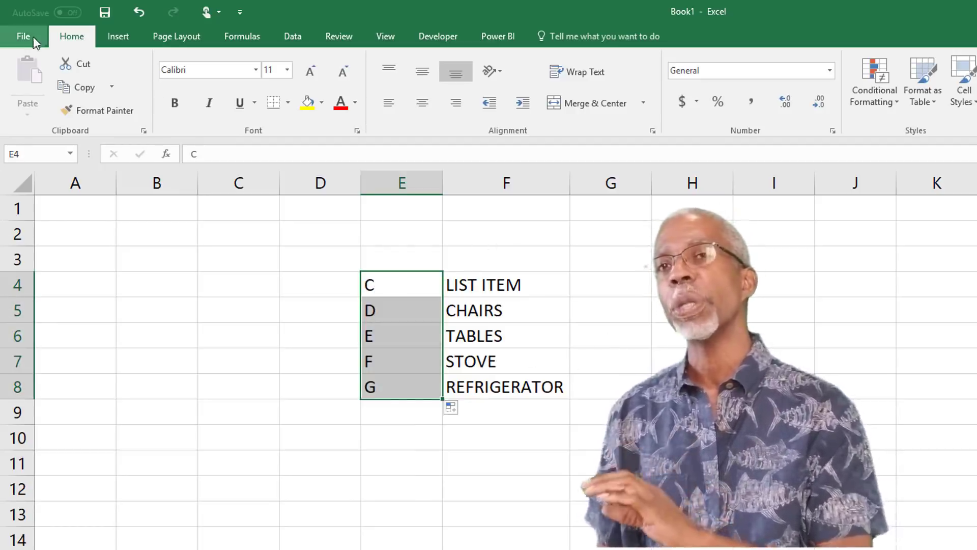
left_click(23, 509)
left_click(337, 390)
scroll(509, 407, "down", 10)
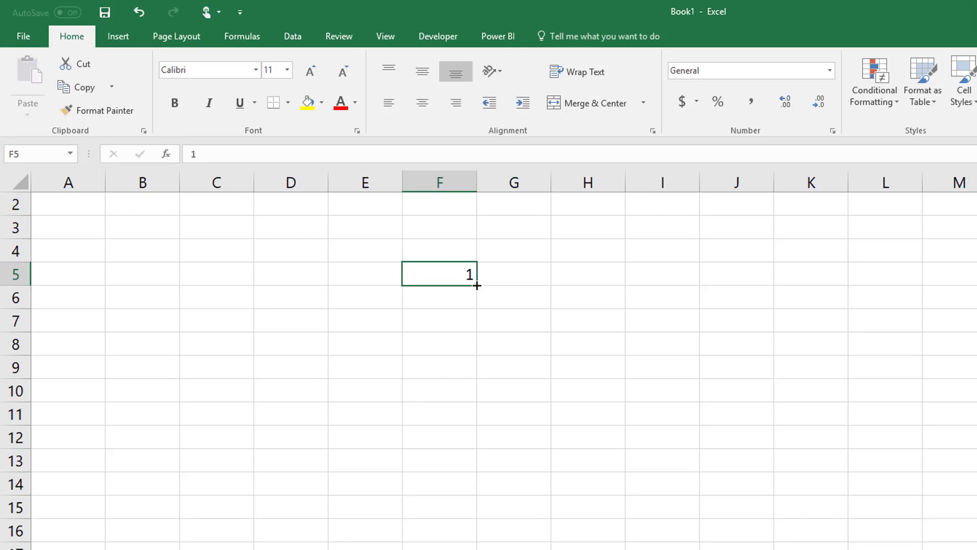
Step: Enter 1 in F5, fill it as a 1–8 series down to F12, then clear F5:F12
left_click_drag(477, 286, 473, 452)
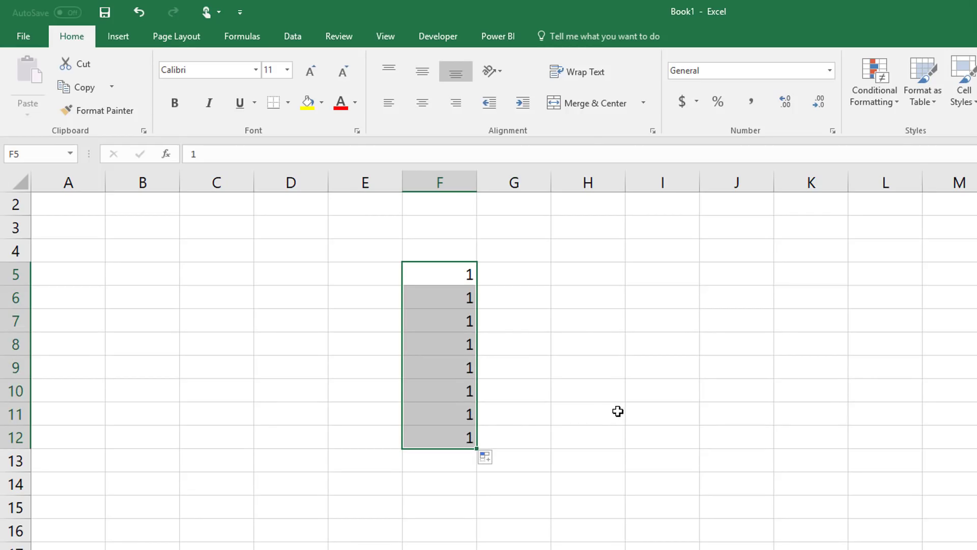
key("Delete")
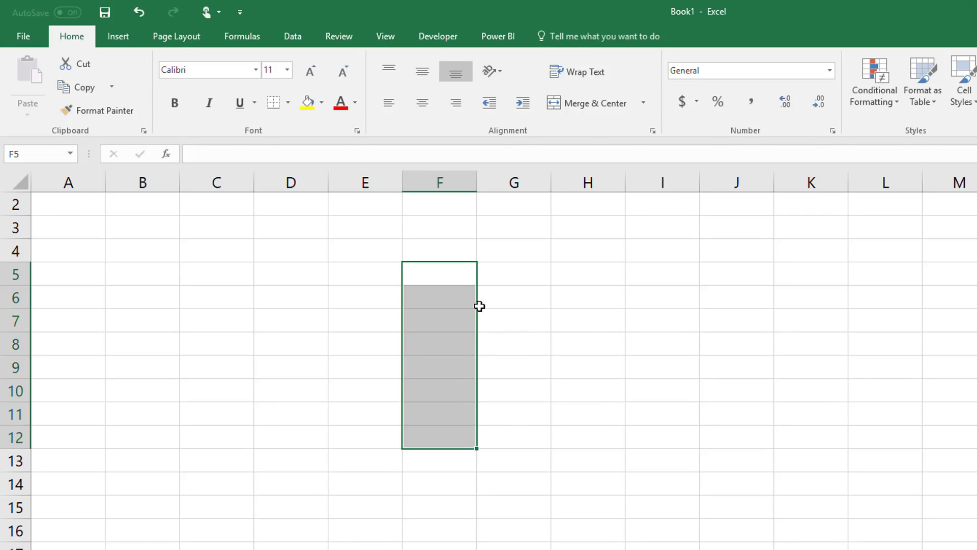
left_click(448, 267)
type("1")
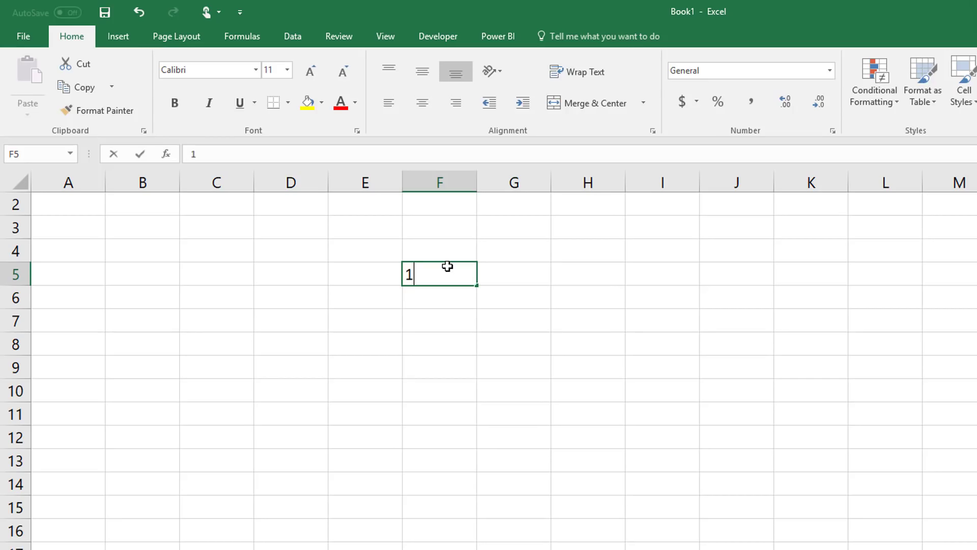
key("Return")
left_click(438, 274)
left_click_drag(478, 290, 467, 450)
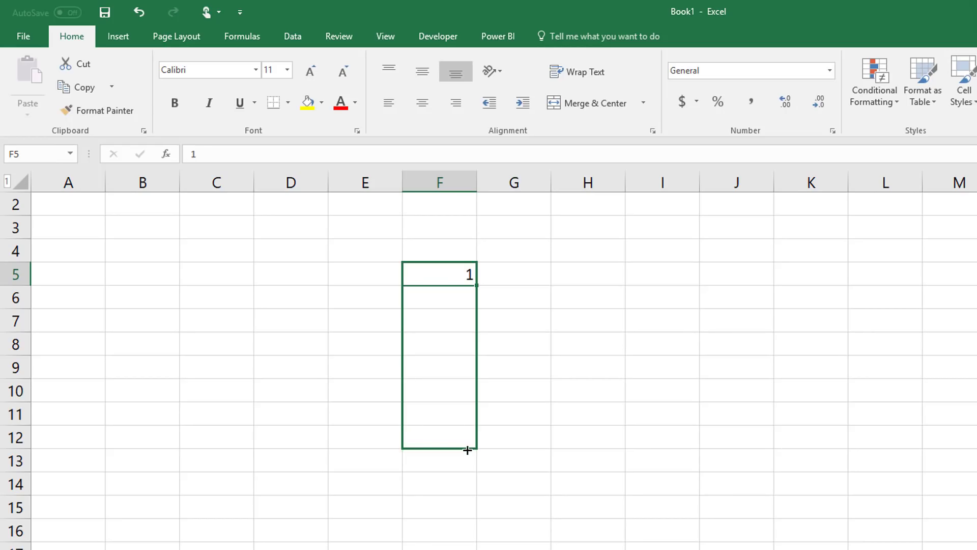
left_click_drag(467, 450, 467, 450)
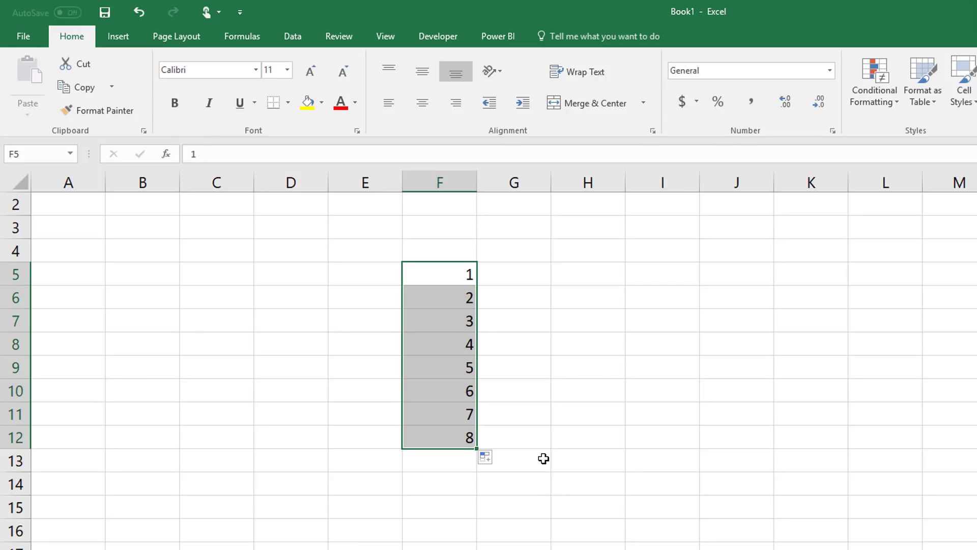
key("Delete")
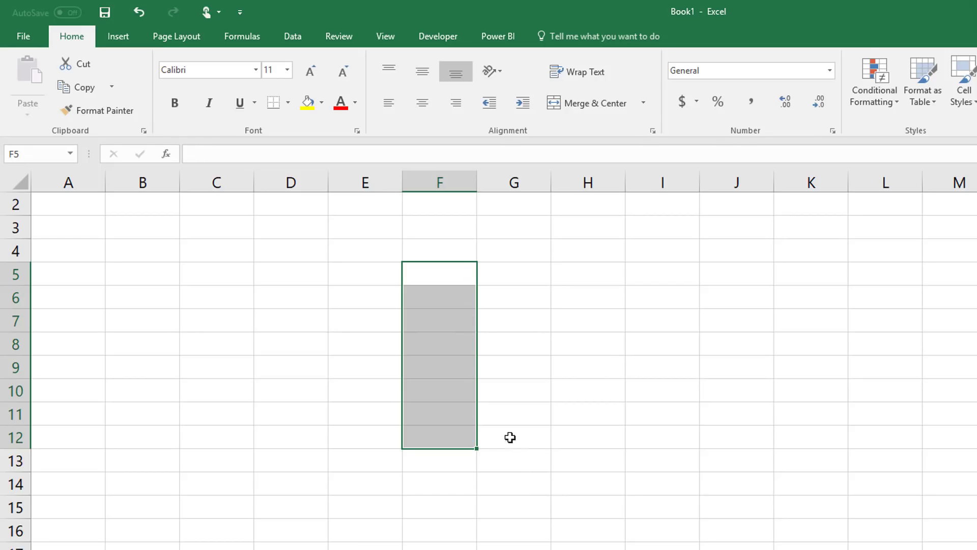
left_click(436, 268)
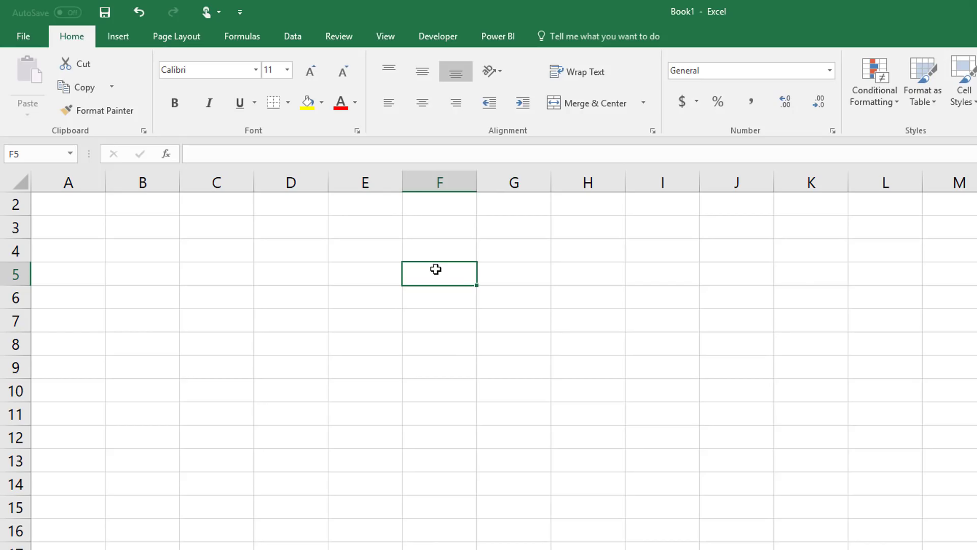
type("A")
key("Return")
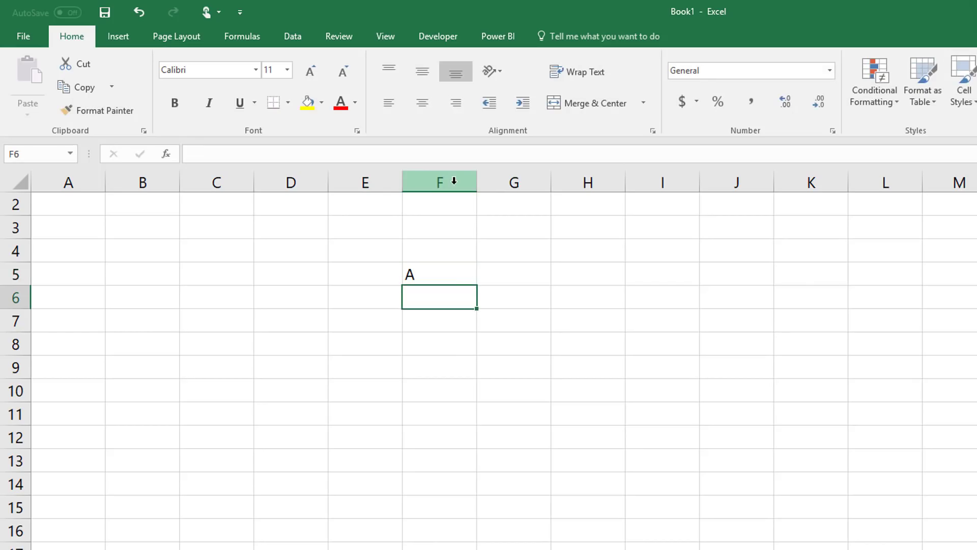
left_click(452, 276)
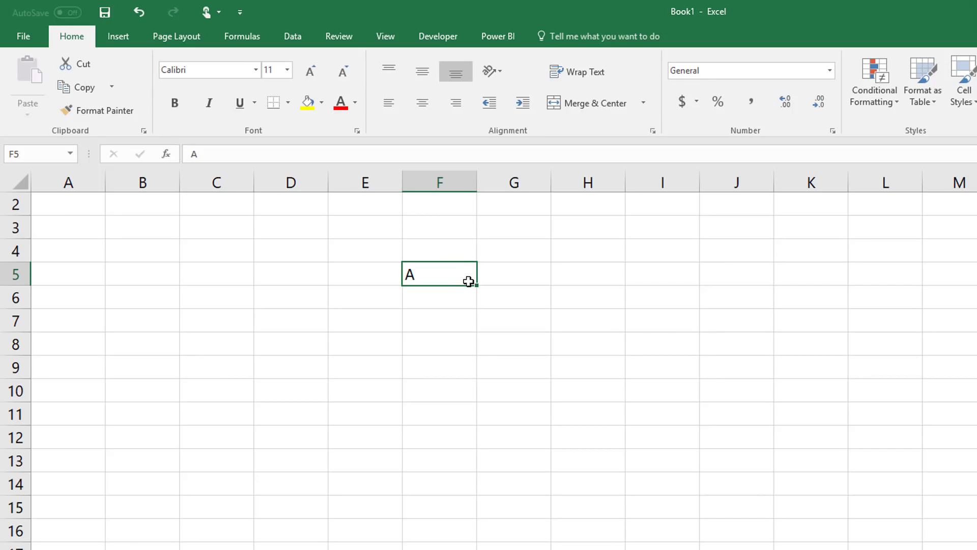
left_click_drag(476, 285, 468, 465)
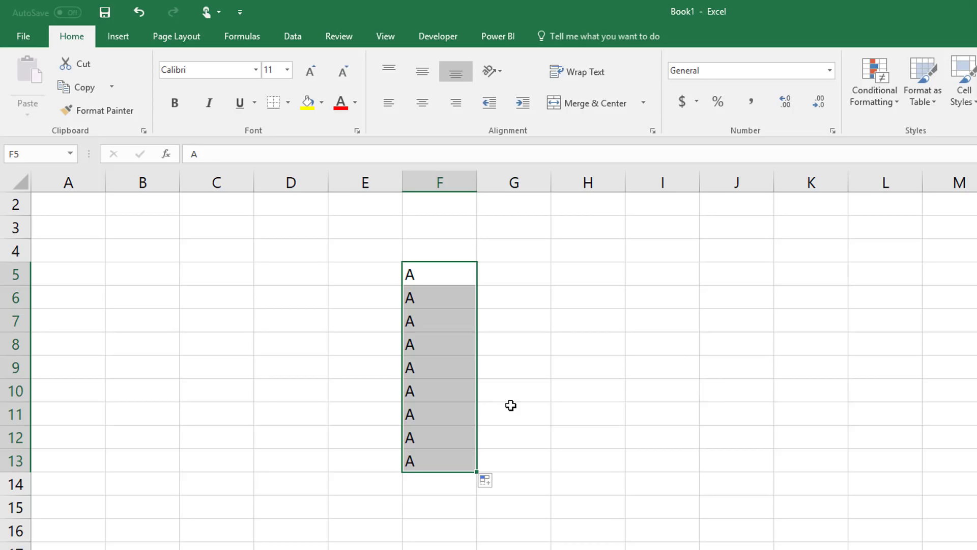
key("ctrl+z")
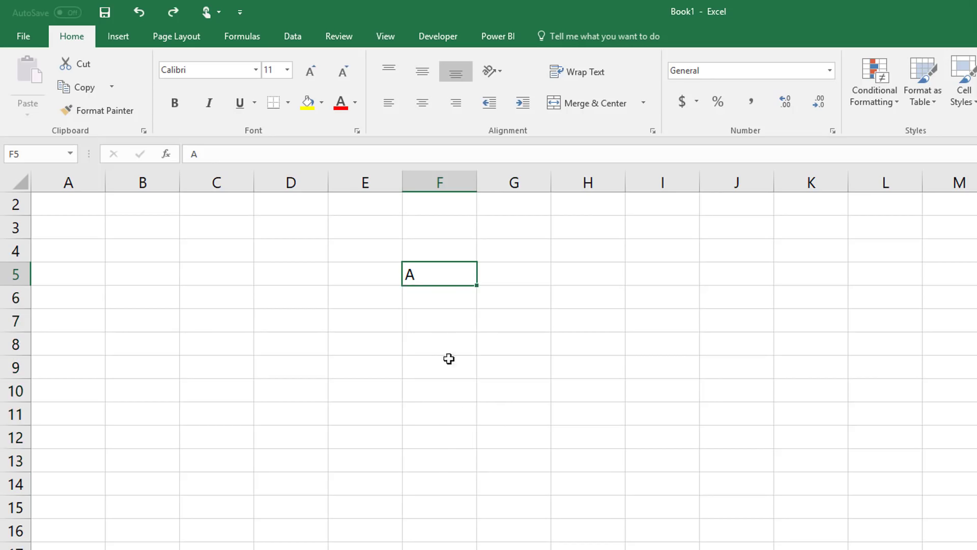
left_click_drag(475, 285, 476, 445)
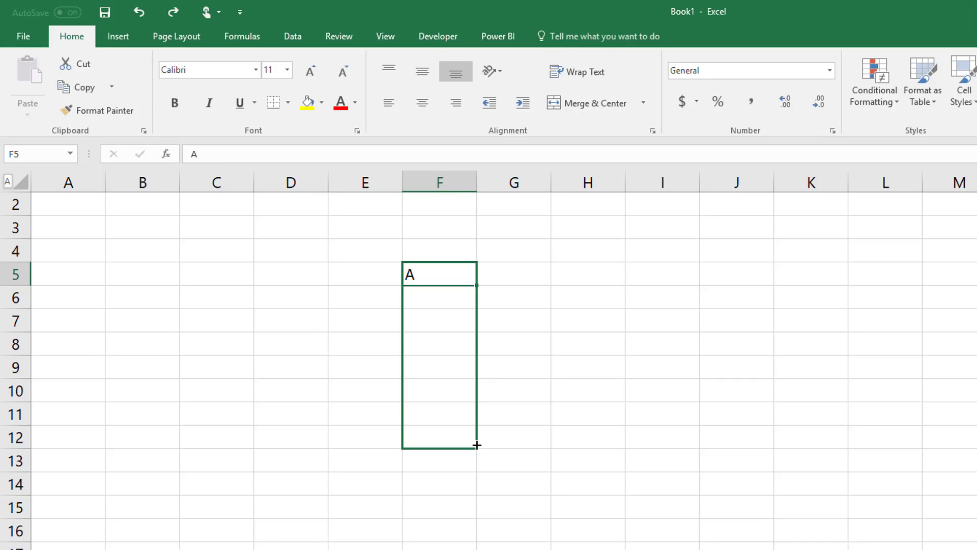
left_click_drag(477, 445, 476, 445)
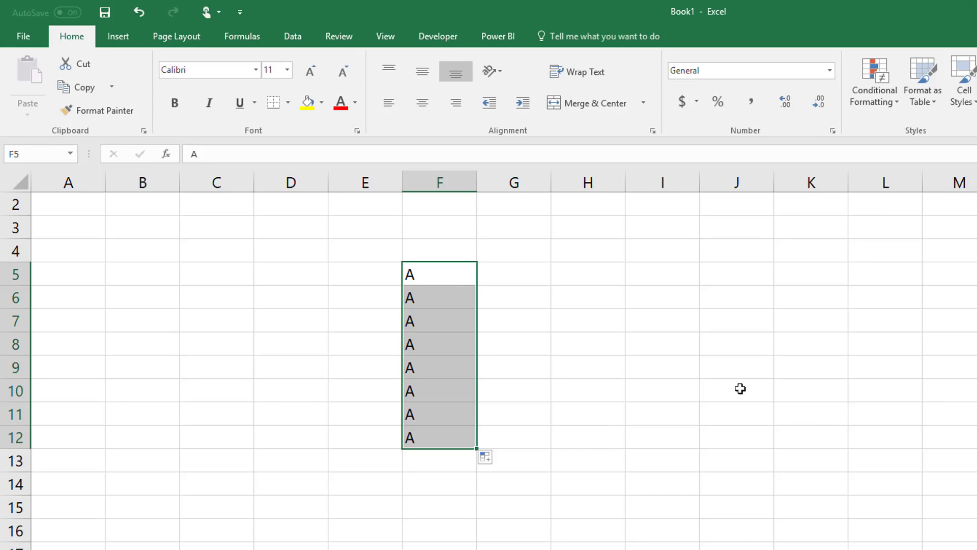
key("Delete")
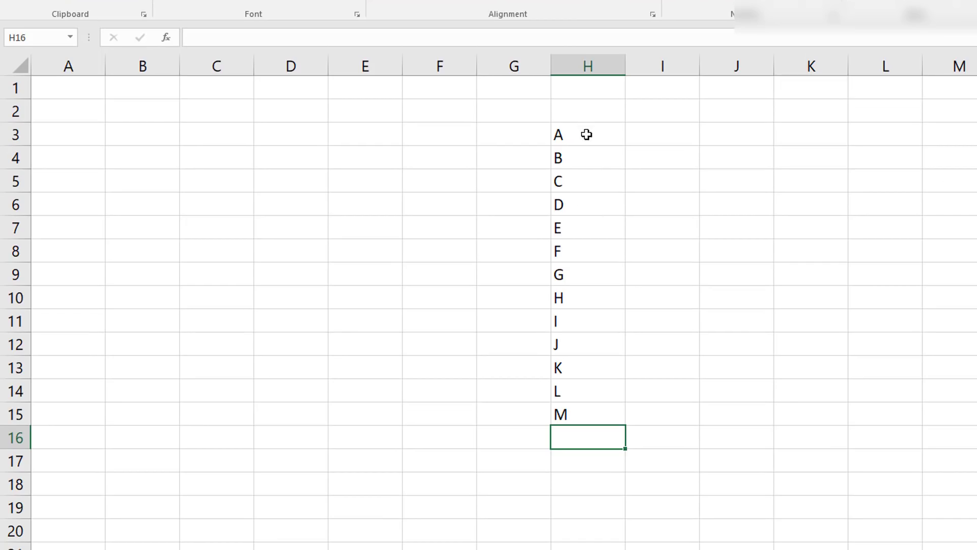
Step: Select A–M in H3:H15 and open Options at Advanced, scrolled to Edit Custom Lists
left_click_drag(587, 133, 592, 416)
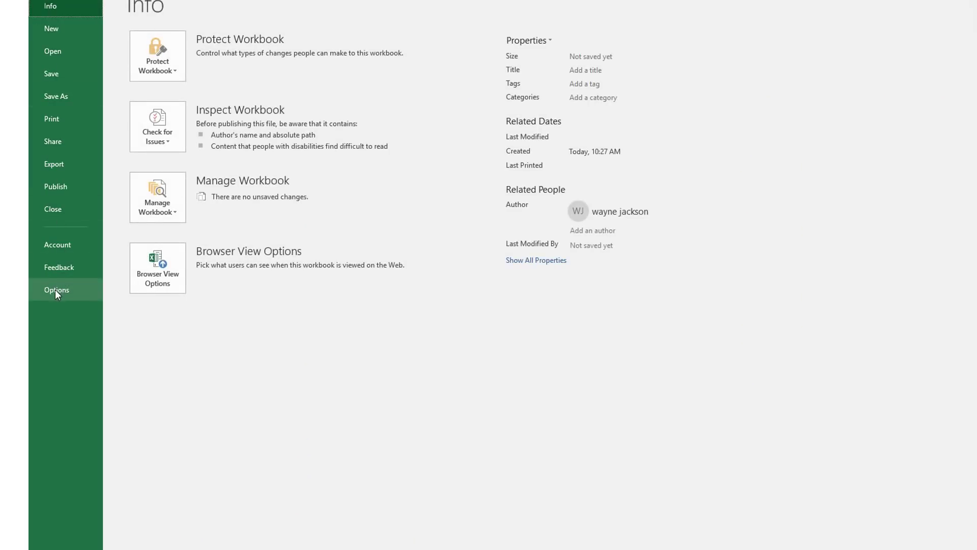
left_click(56, 291)
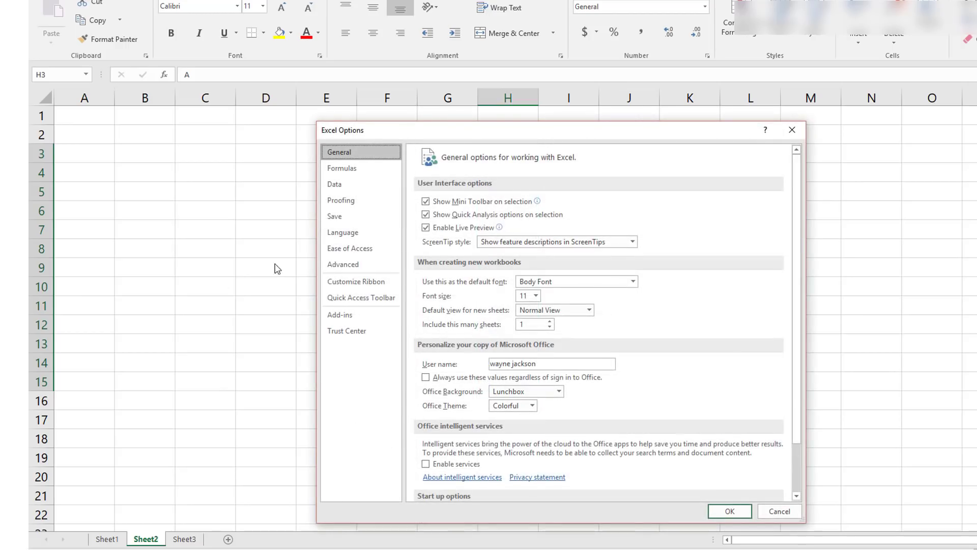
left_click_drag(471, 127, 432, 131)
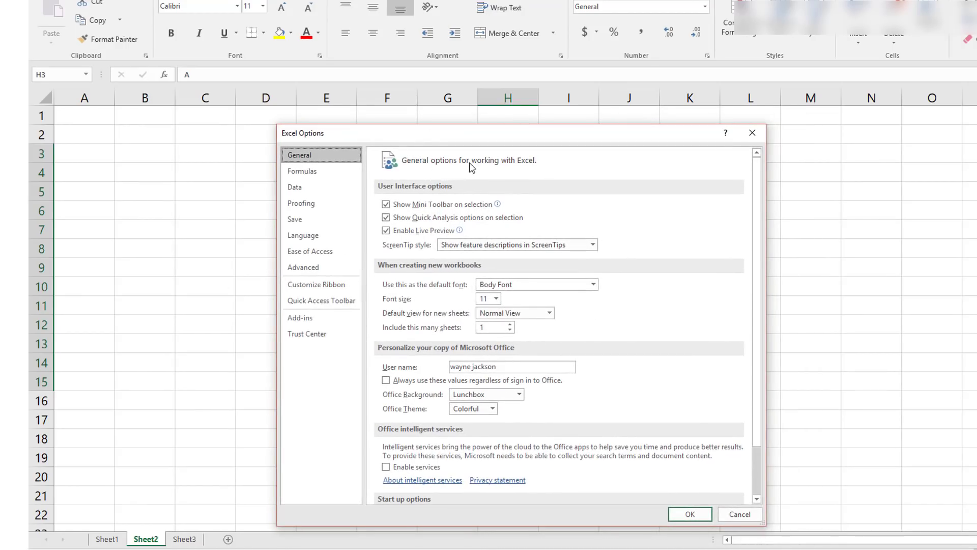
left_click(303, 270)
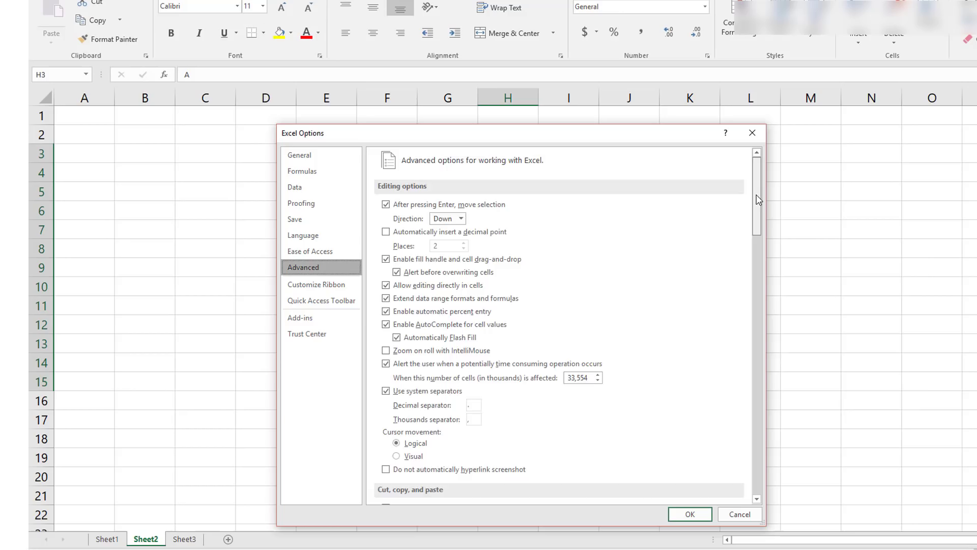
left_click_drag(759, 199, 757, 482)
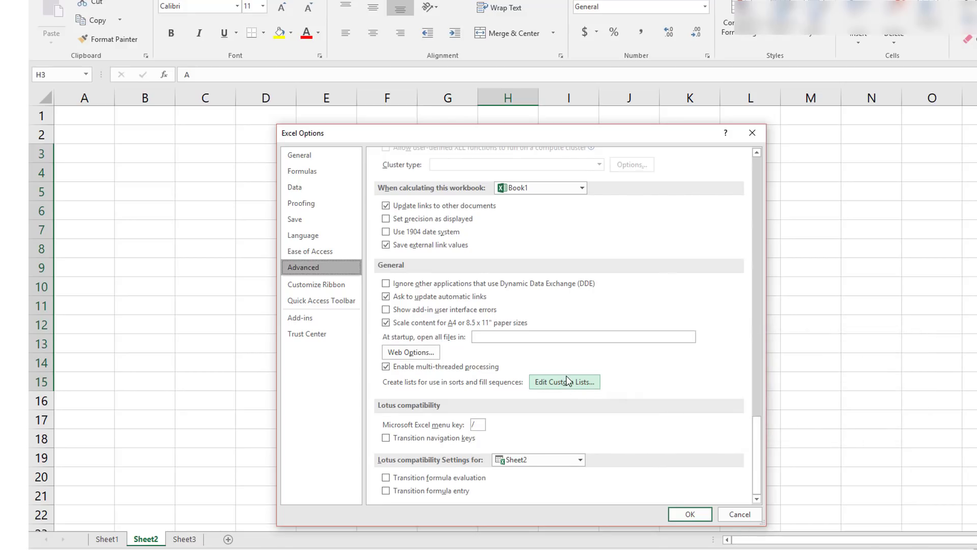
Step: Import $H$3:$H$15 as a new A–M custom list and close both dialogs with OK
left_click(569, 381)
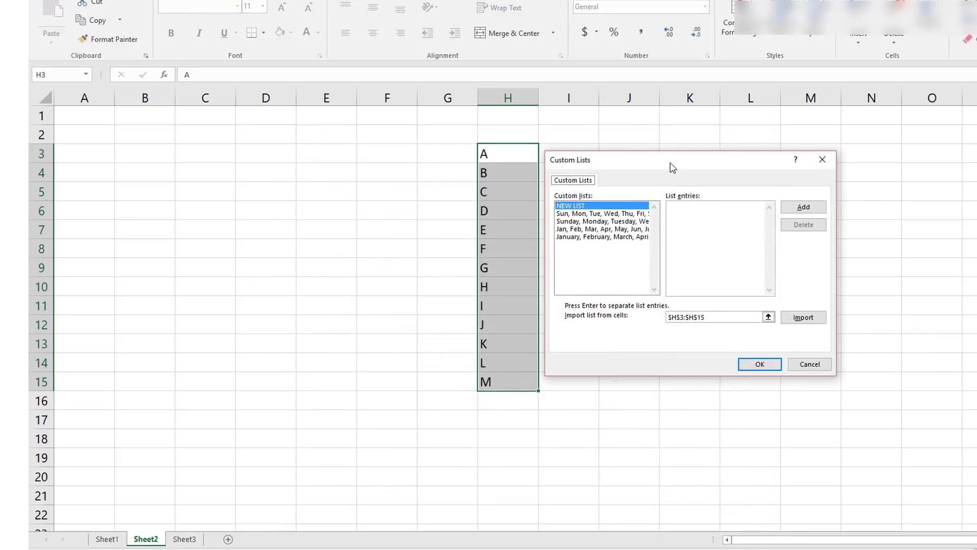
left_click_drag(671, 167, 755, 156)
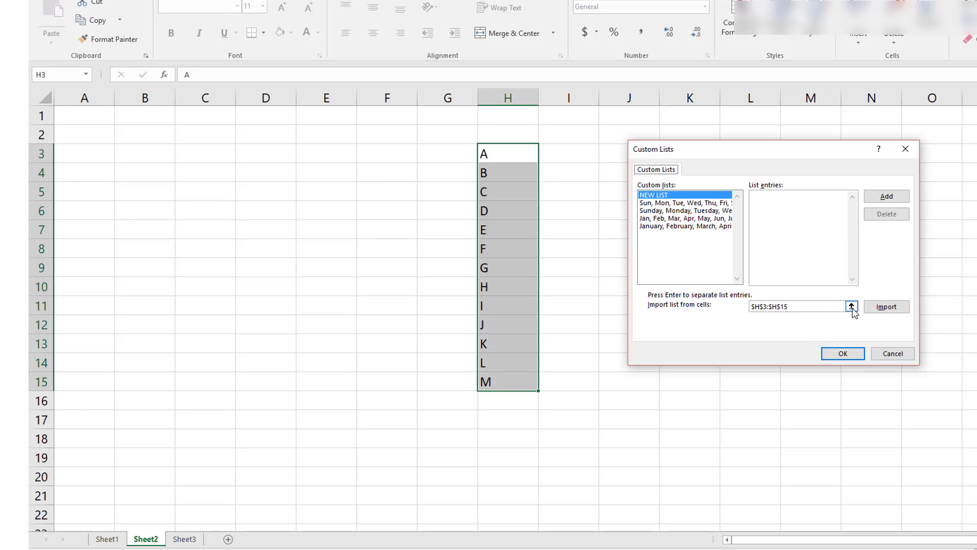
left_click(888, 306)
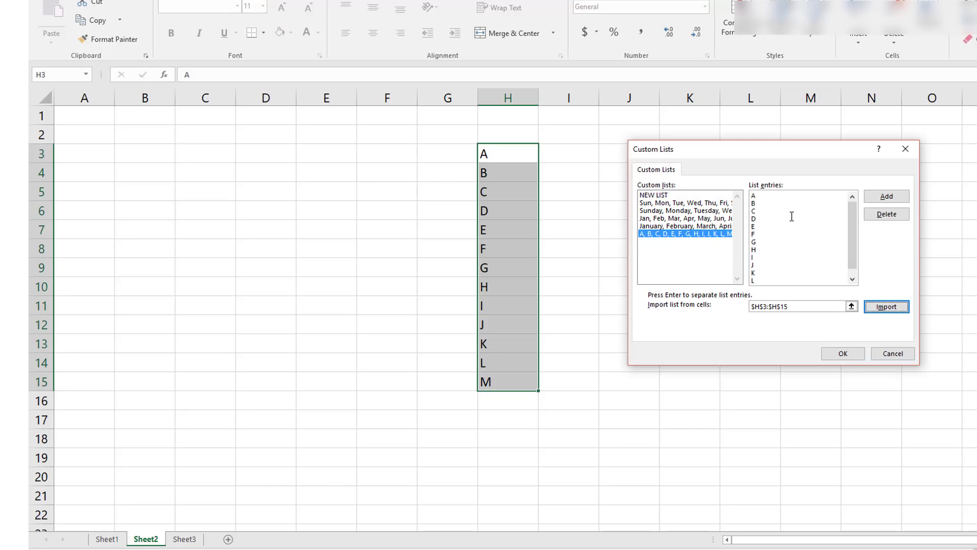
left_click(843, 355)
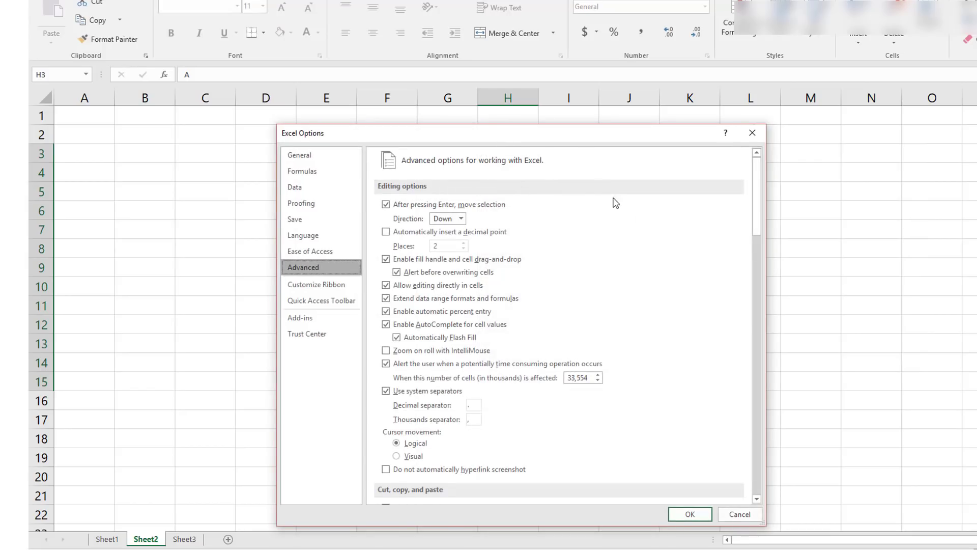
left_click(690, 514)
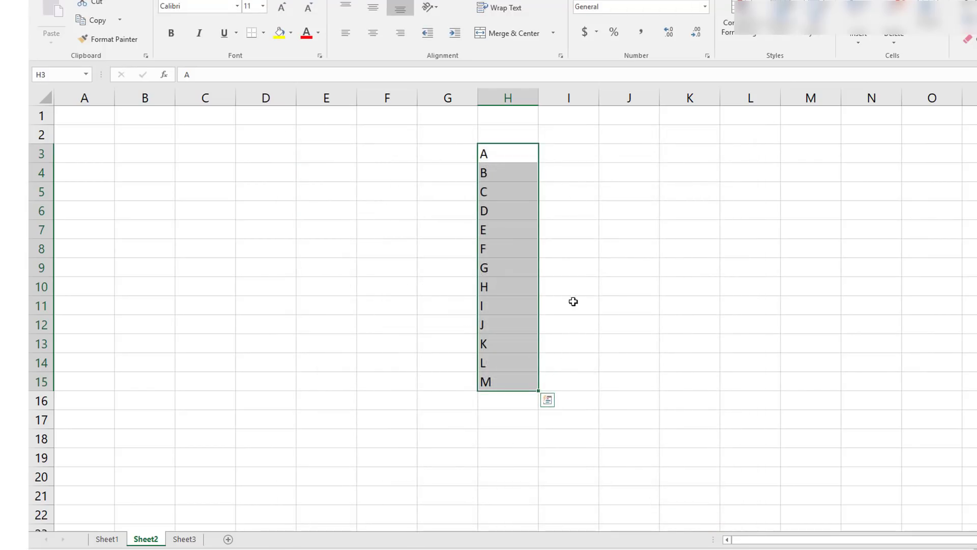
Step: Clear H3:H15, type A in H3, fill it down to H13 as A–K, then go to Sheet3
key("Delete")
left_click(504, 151)
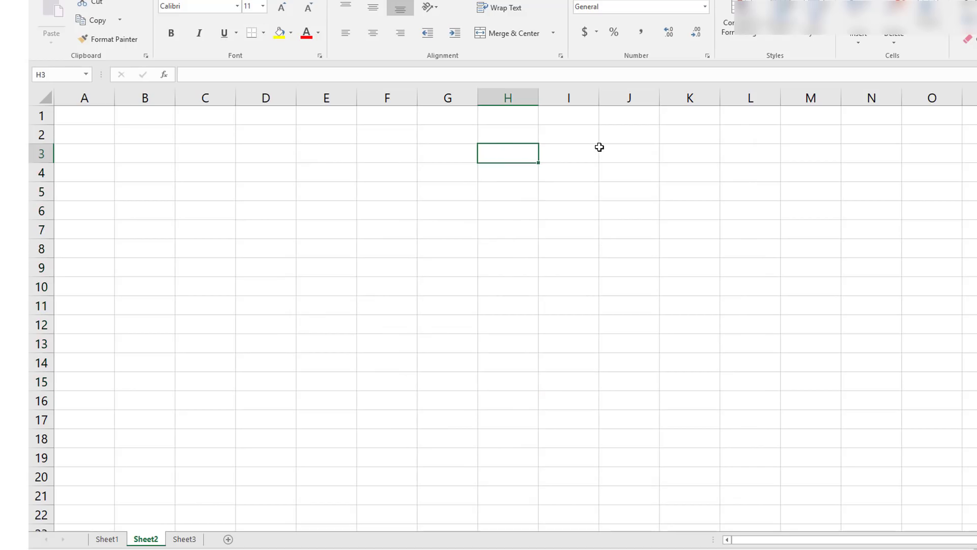
type("A")
key("Return")
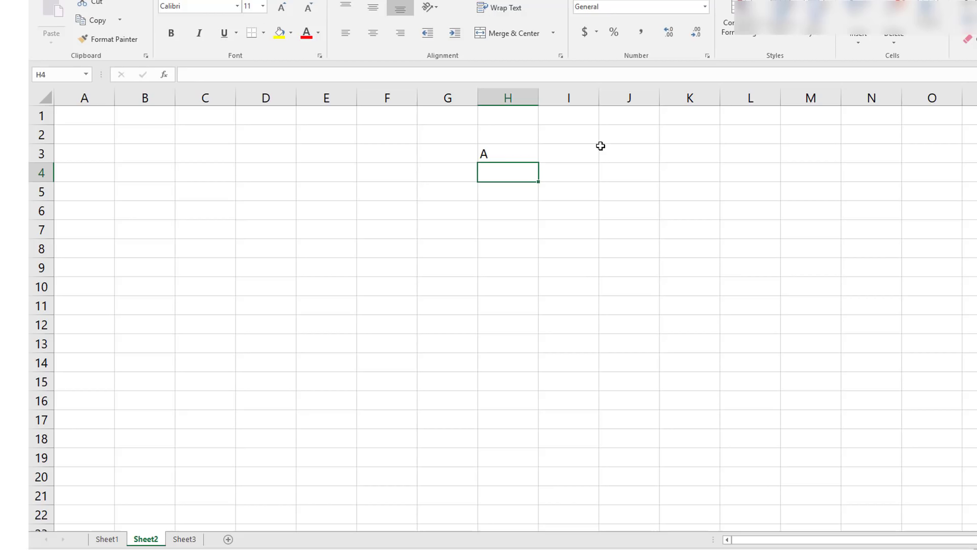
left_click(509, 158)
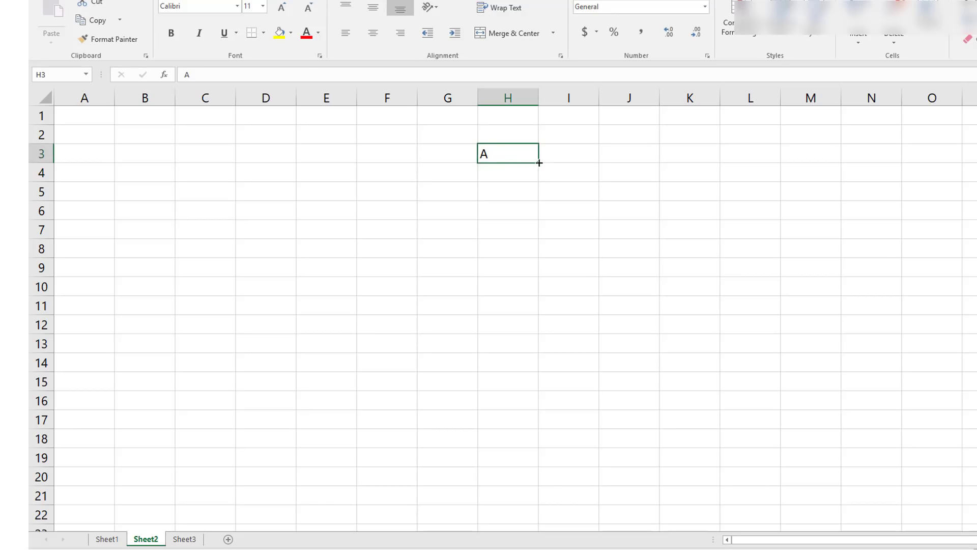
left_click_drag(539, 163, 539, 352)
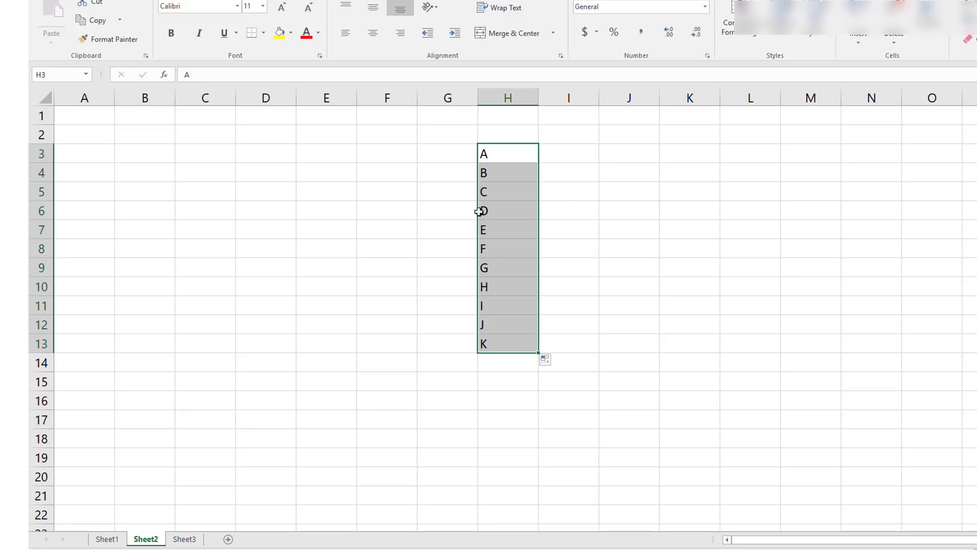
left_click(186, 540)
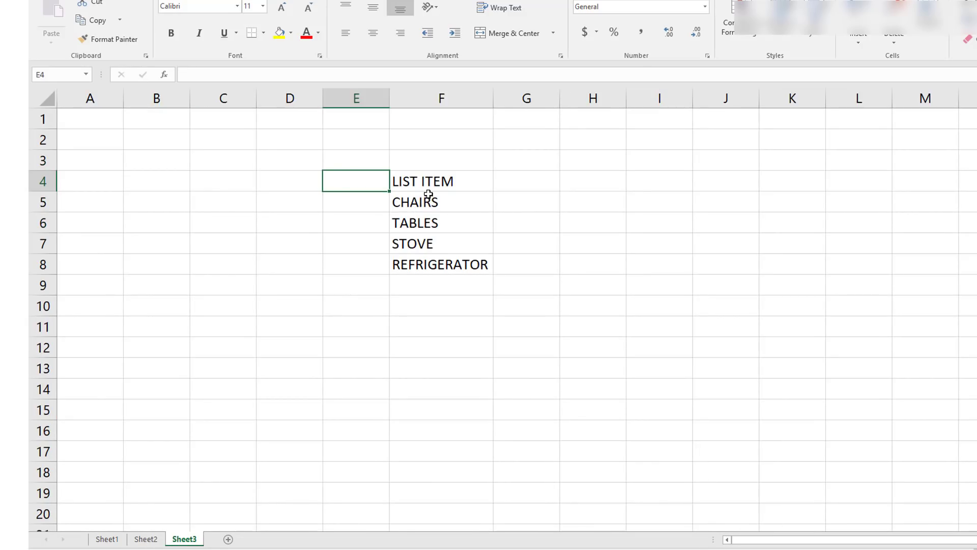
Step: Enter A in E4, fill A through E down to E8, then clear E4:E8
type("A")
key("Return")
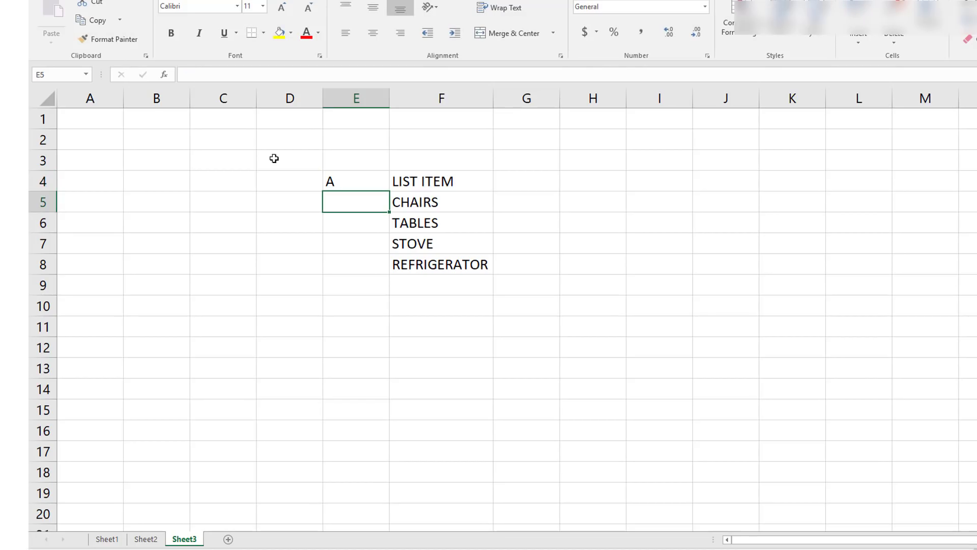
left_click(345, 178)
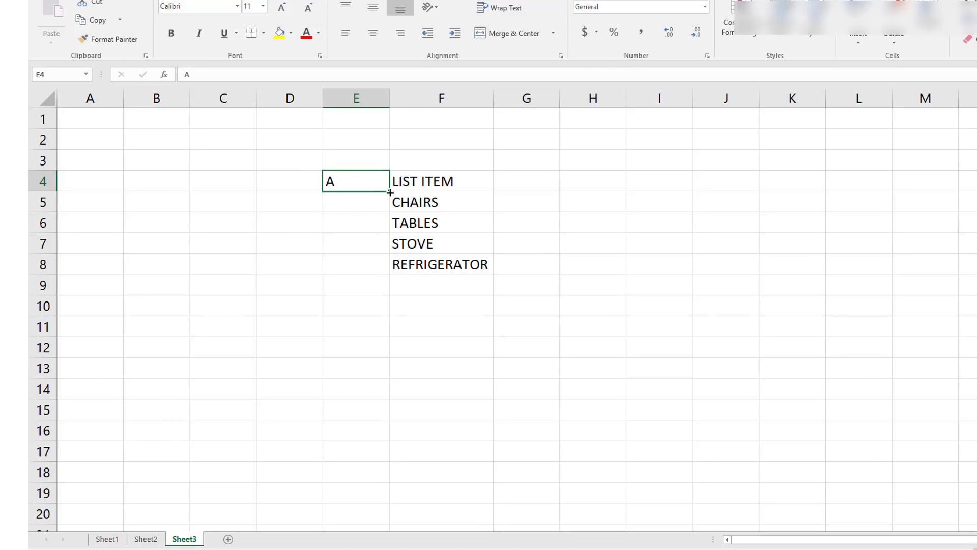
left_click_drag(390, 192, 389, 274)
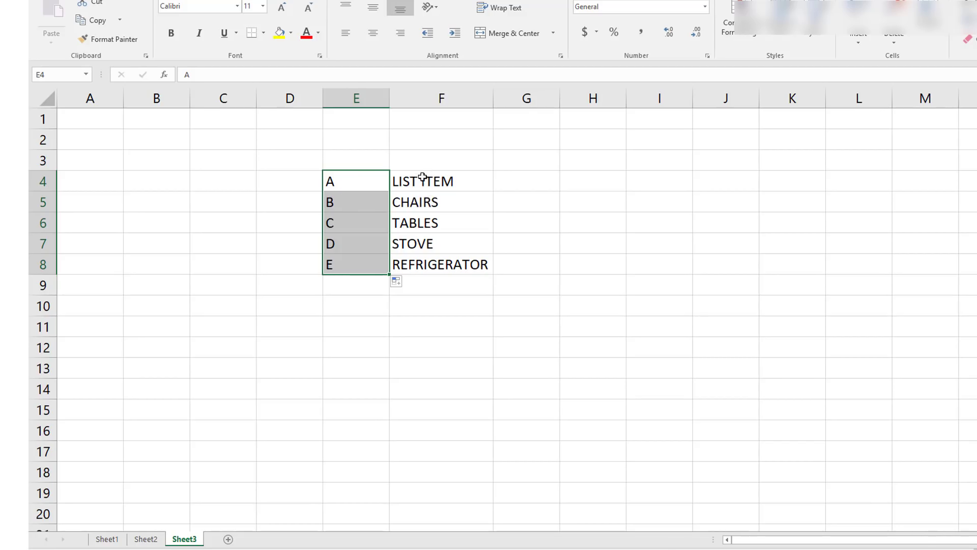
key("Delete")
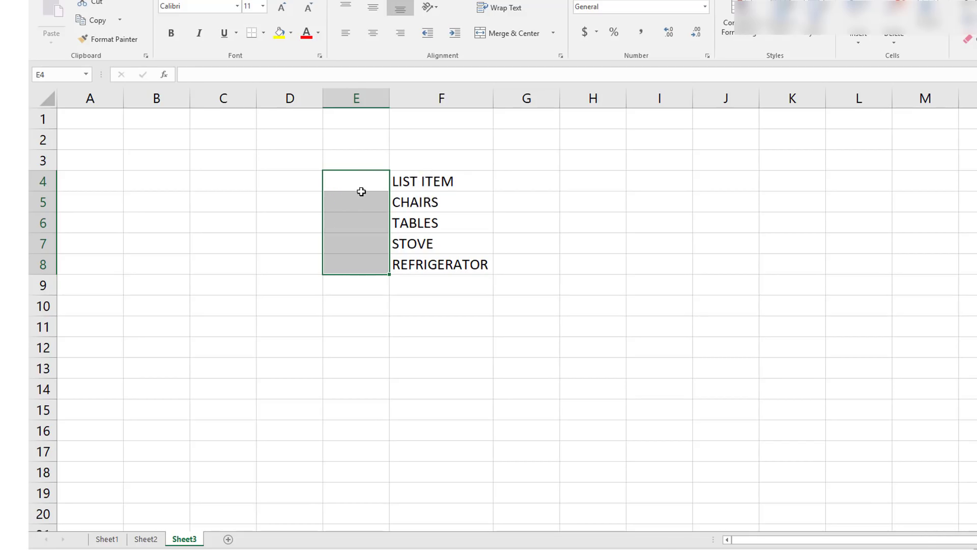
Step: Enter C in E4 and fill letters C through G down to E8
left_click(361, 182)
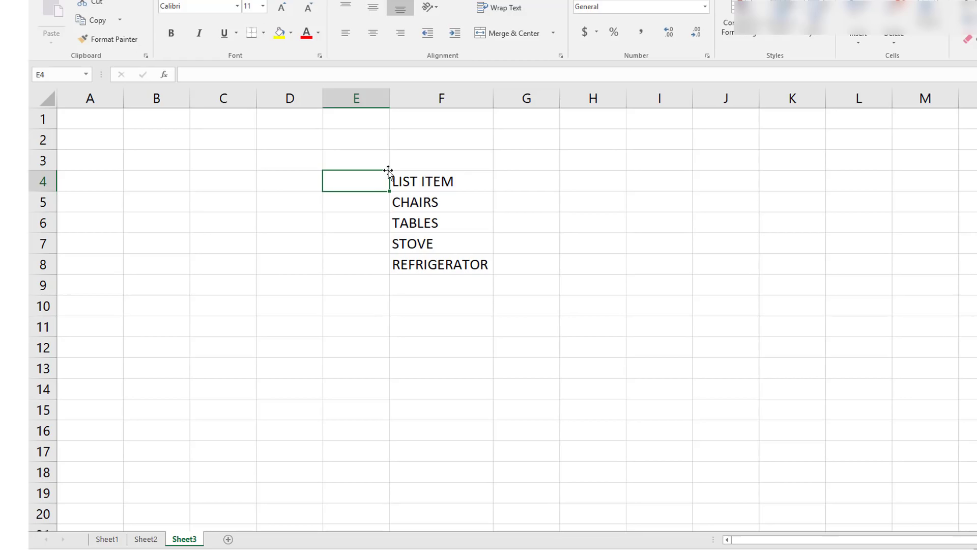
type("C")
key("Return")
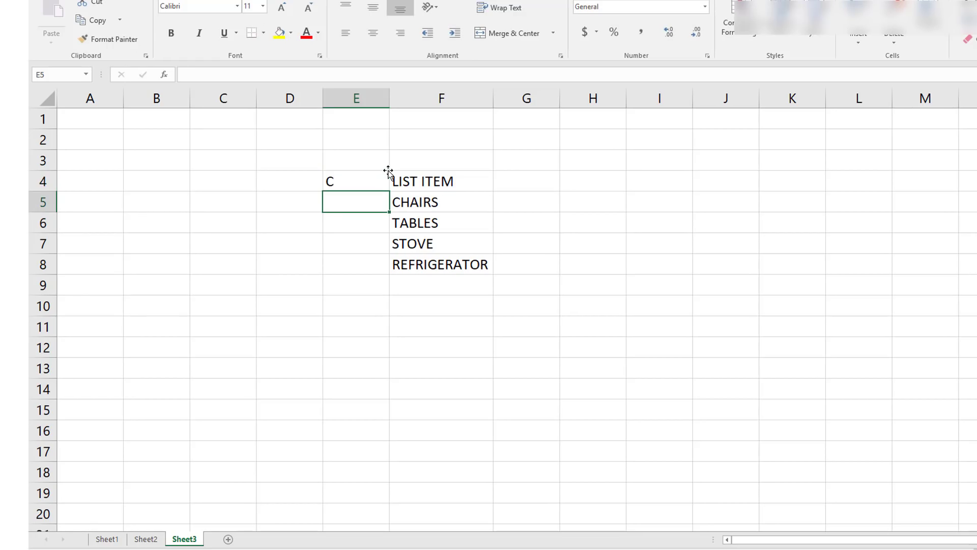
left_click(359, 184)
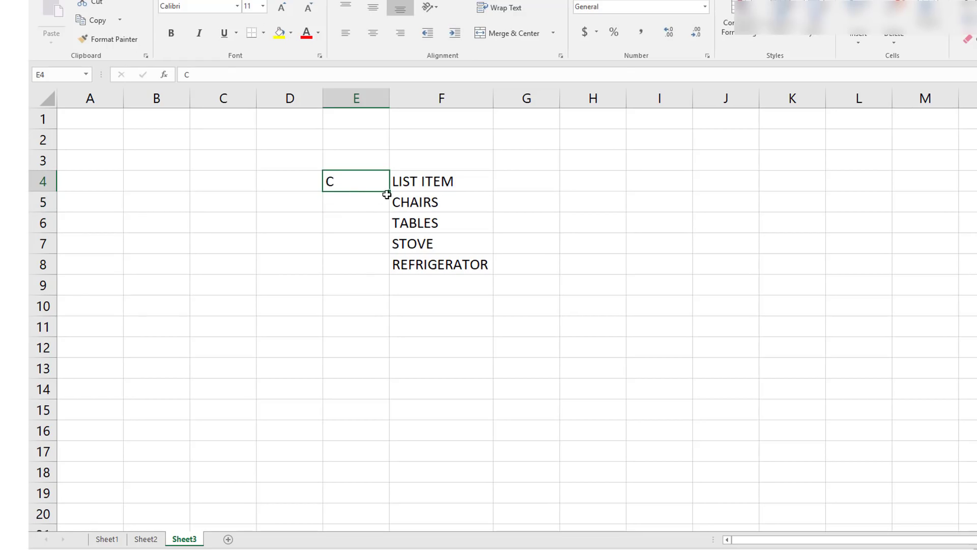
left_click_drag(390, 192, 387, 278)
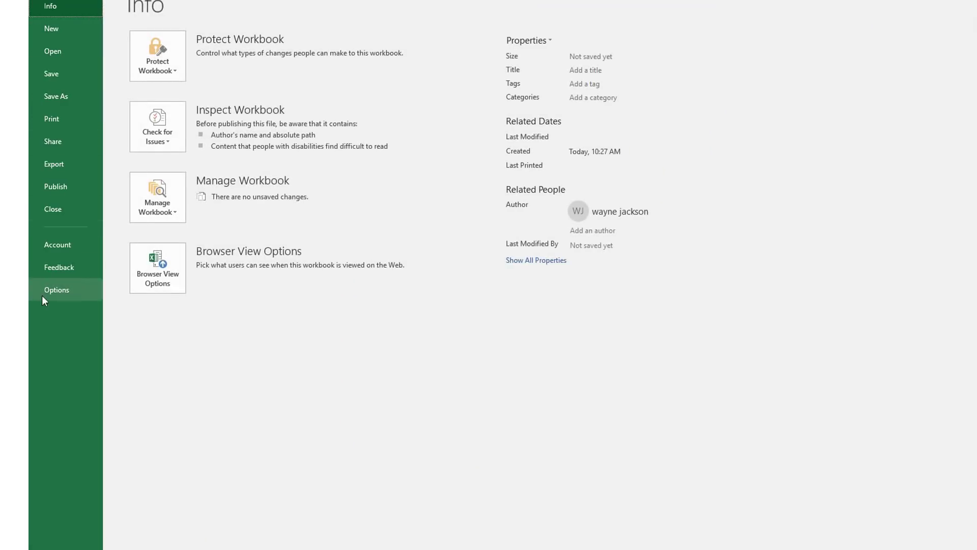
Step: In Options > Advanced > Edit Custom Lists, delete the A–M list, confirm, and close both dialogs
left_click(51, 290)
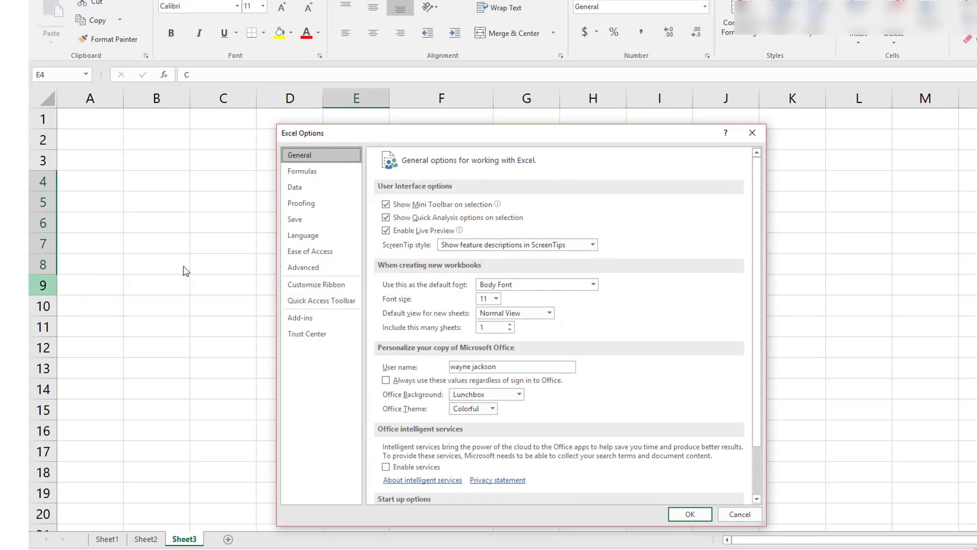
left_click(319, 267)
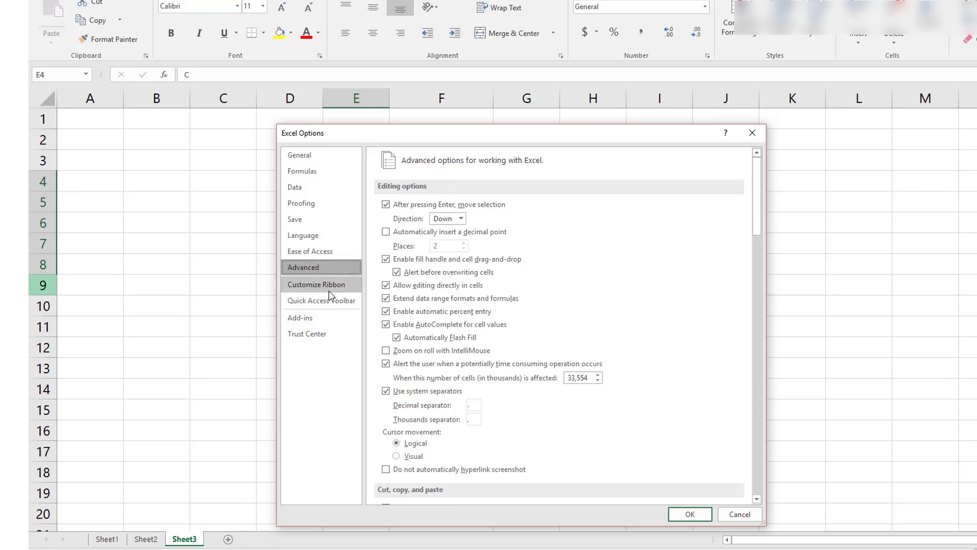
scroll(601, 425, "down", 15)
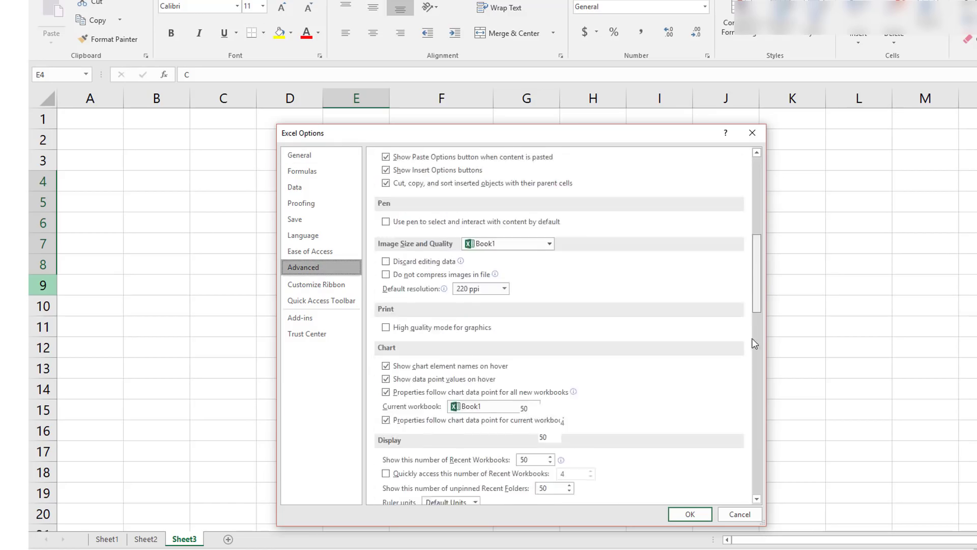
scroll(600, 425, "down", 15)
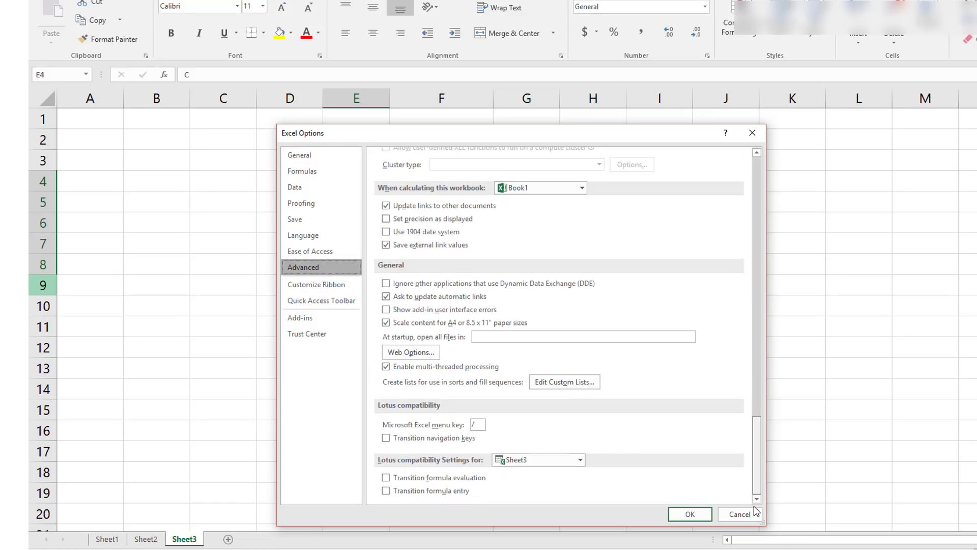
left_click(563, 382)
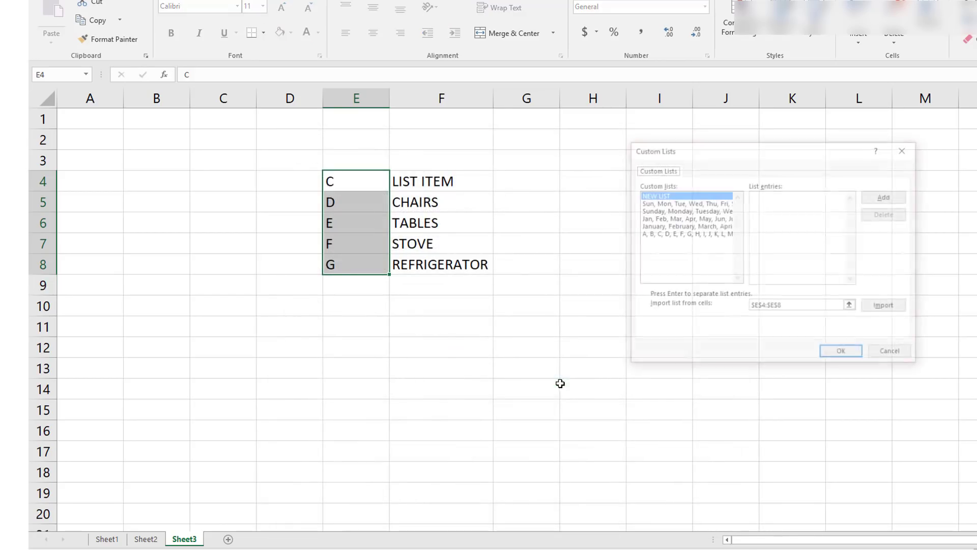
left_click(665, 235)
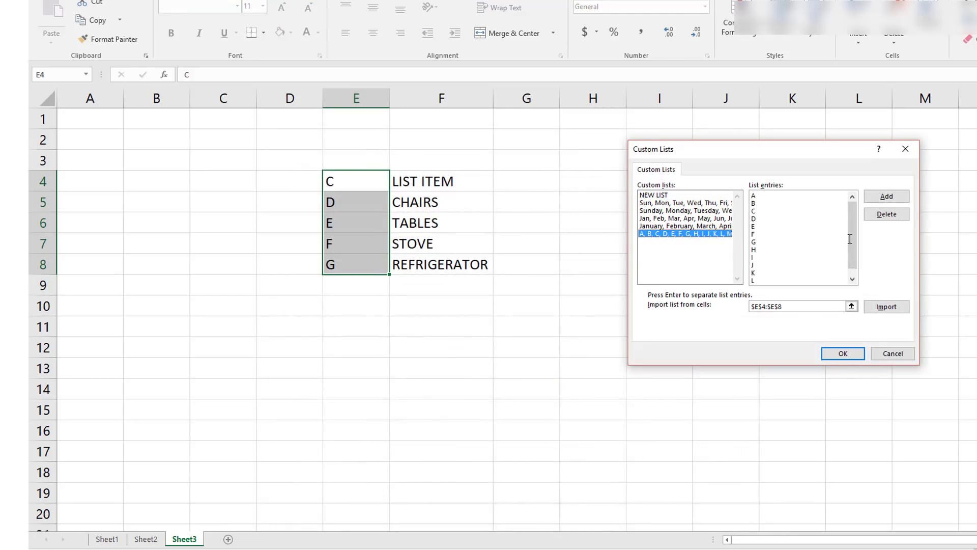
left_click(888, 215)
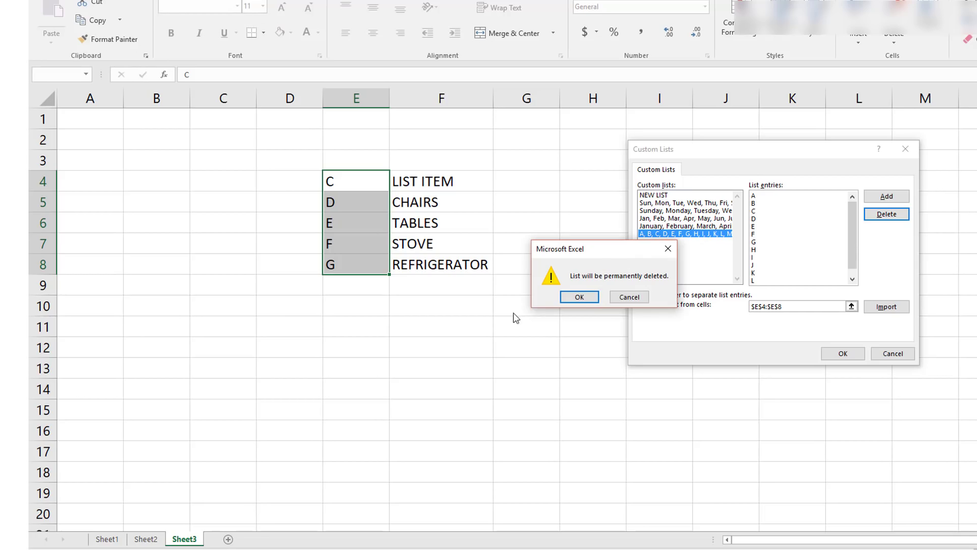
left_click(579, 298)
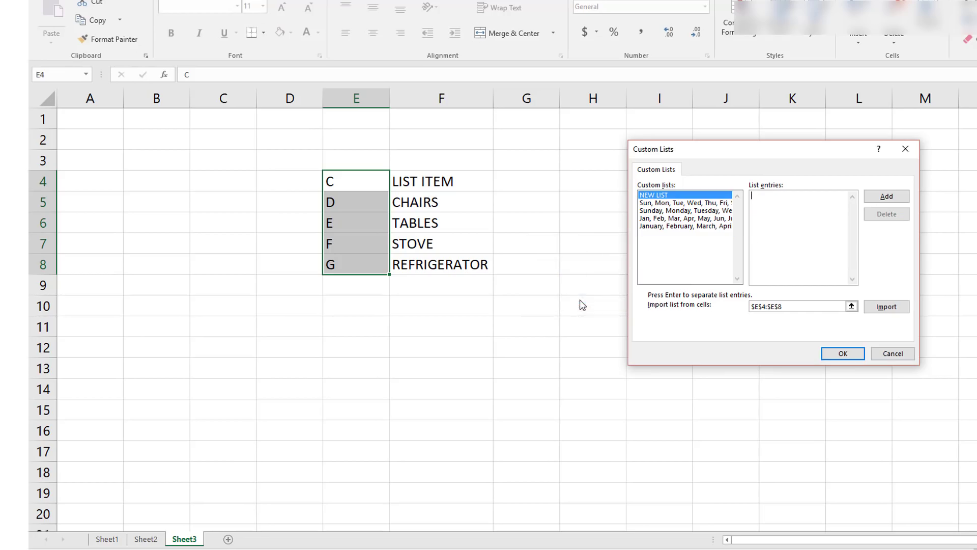
left_click(840, 355)
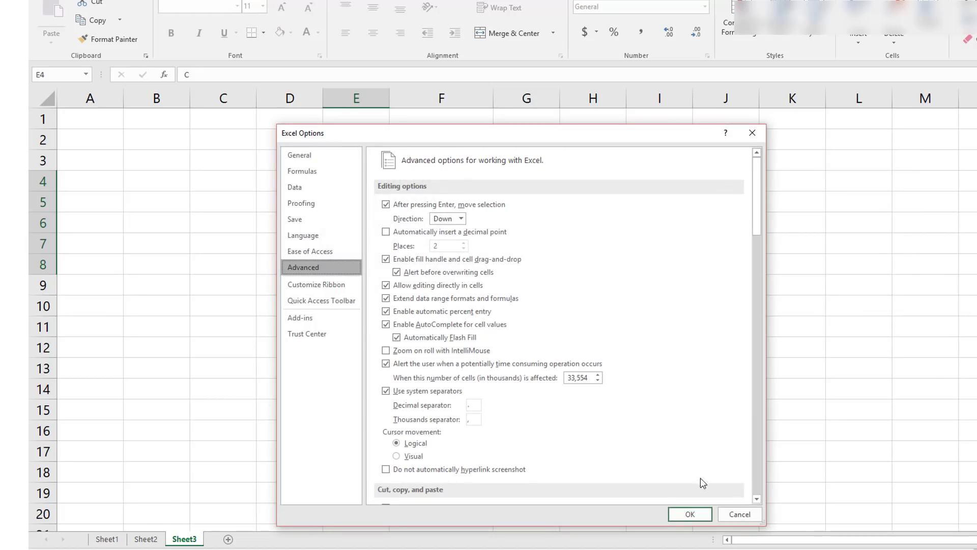
left_click(688, 514)
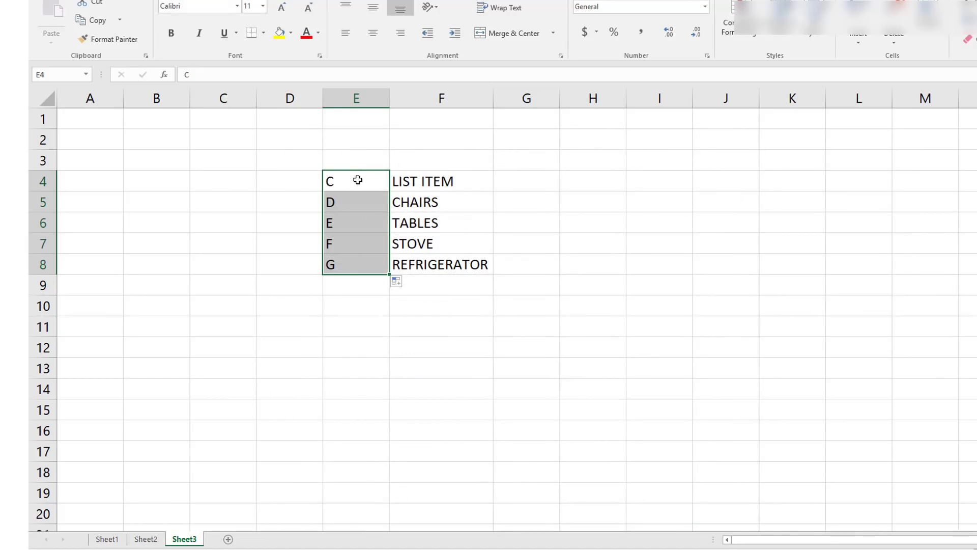
Step: Type A in H4 and fill it down to H8, producing repeated A's
left_click(602, 180)
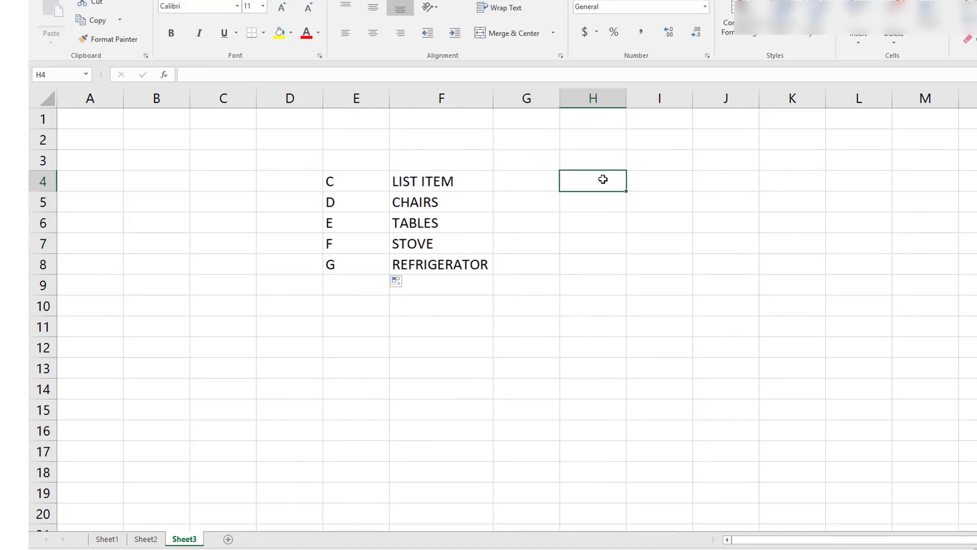
type("A")
key("Return")
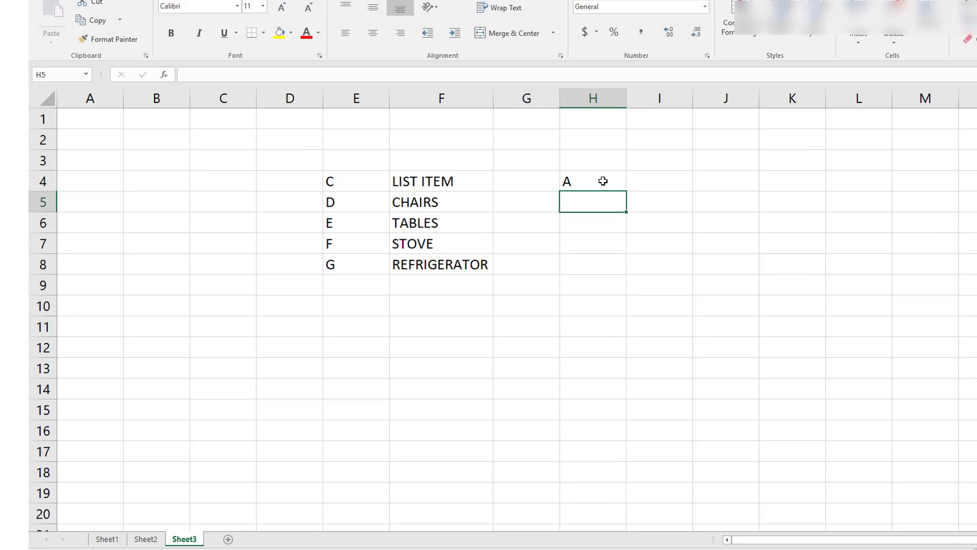
left_click(603, 181)
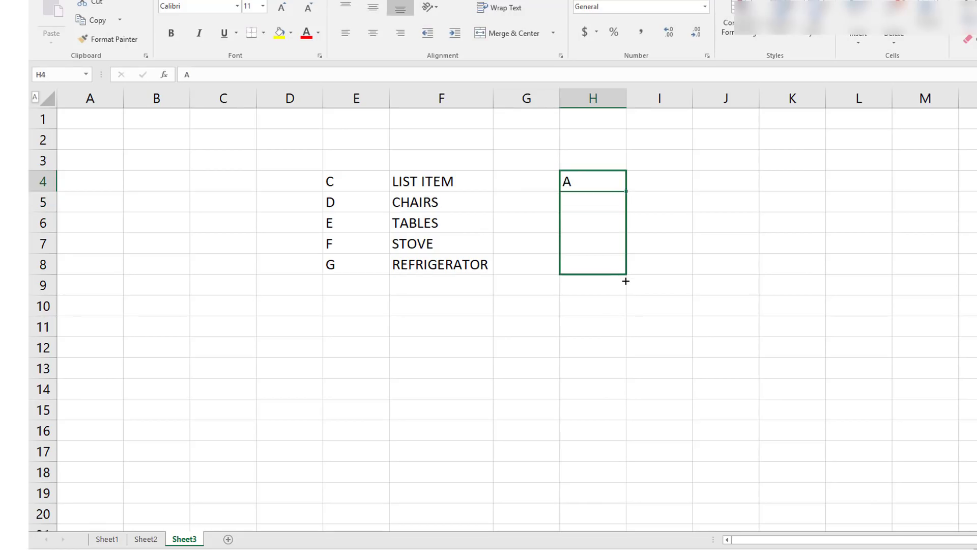
left_click_drag(625, 192, 625, 277)
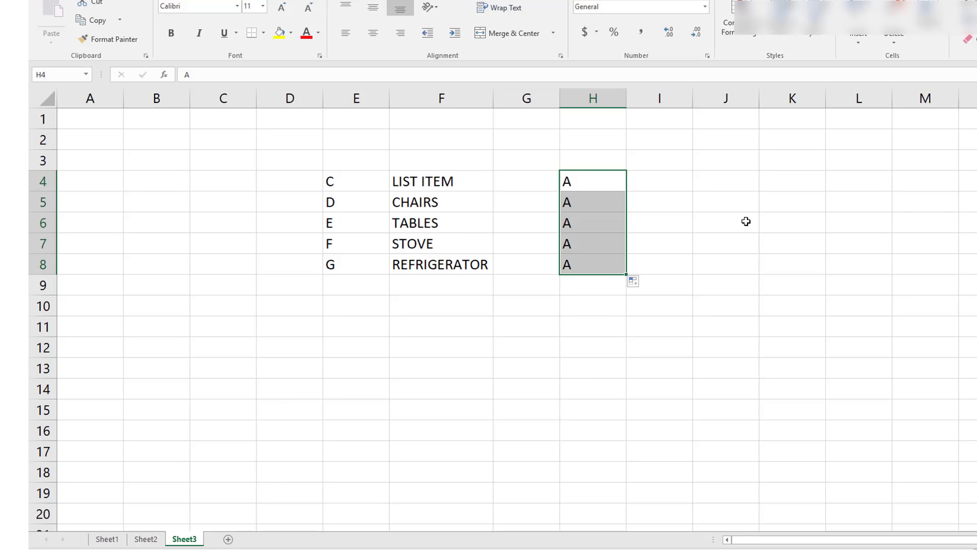